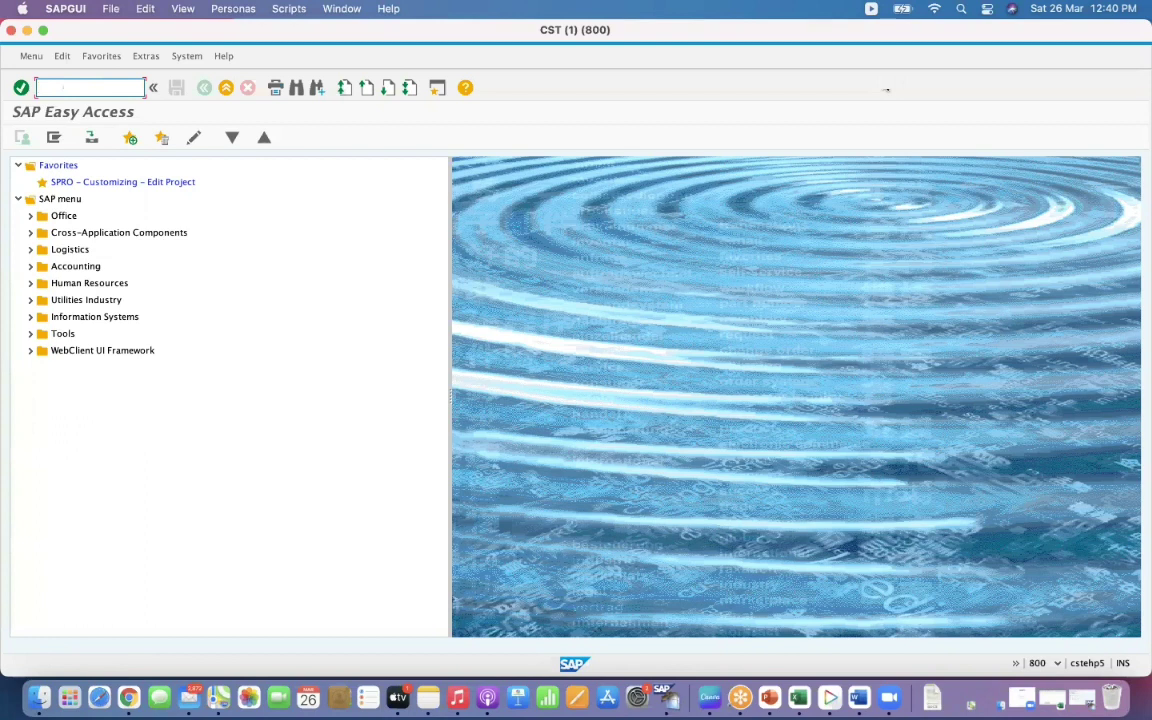
Run LS11 and list the storage bins of warehouse GK1 with storage type USA.
text(L)
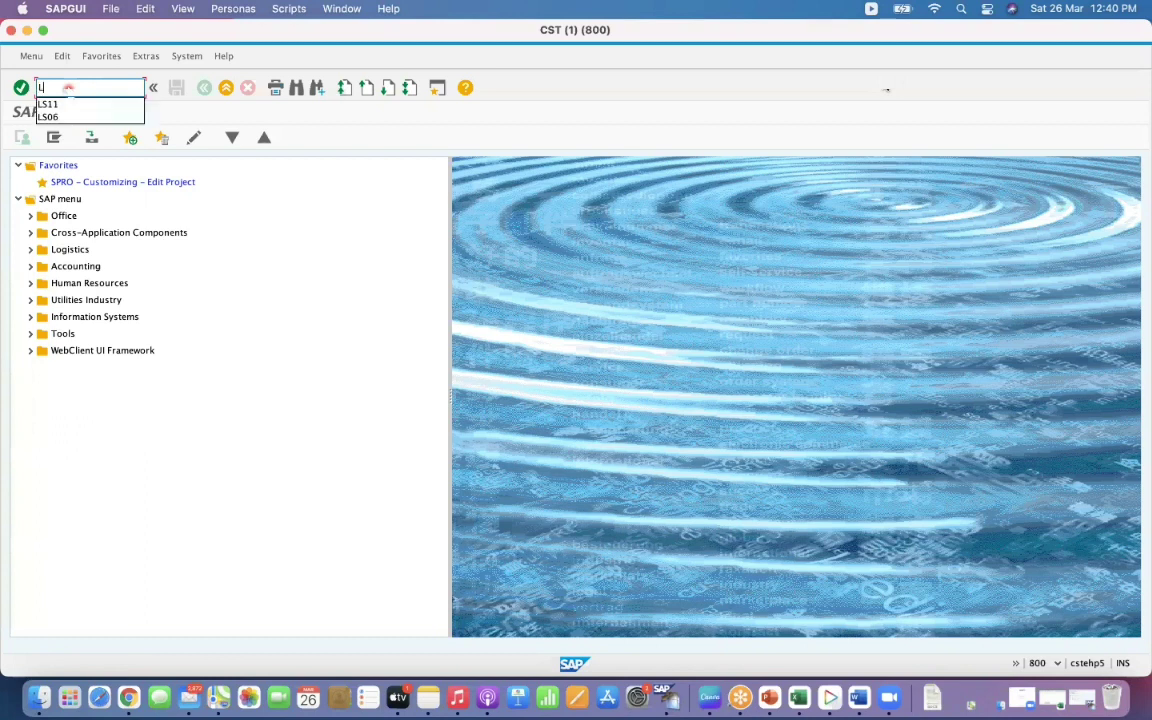
text(S11)
key(Return)
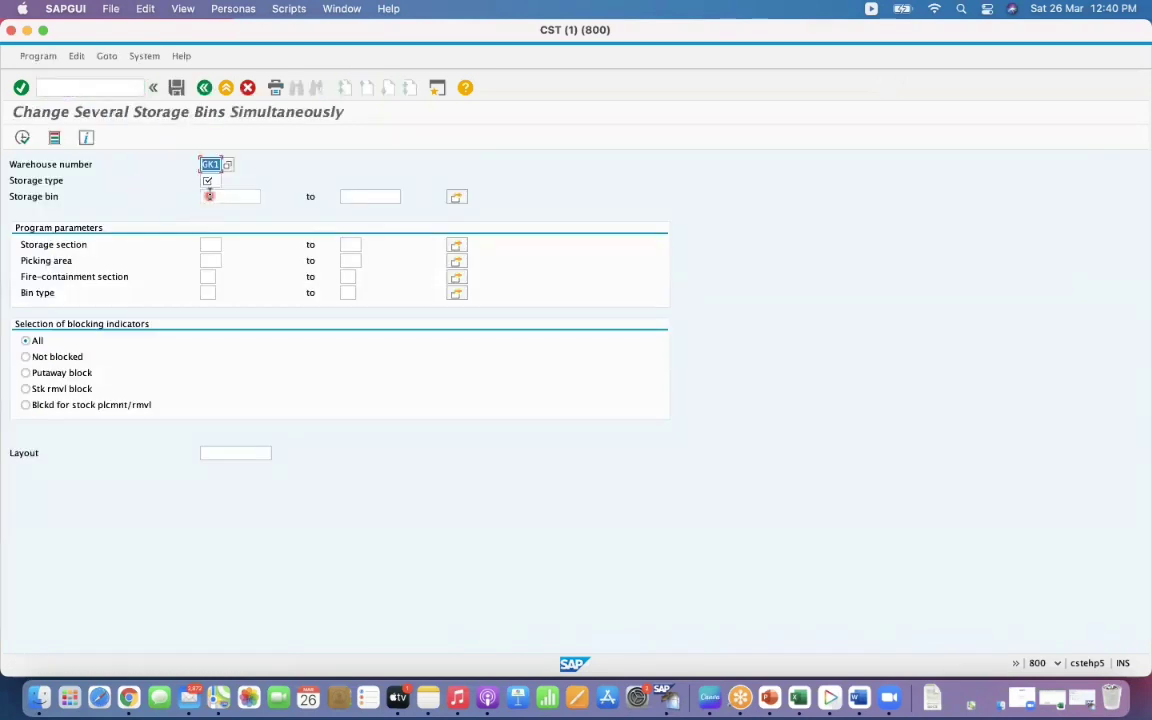
click(212, 196)
click(208, 180)
text(US)
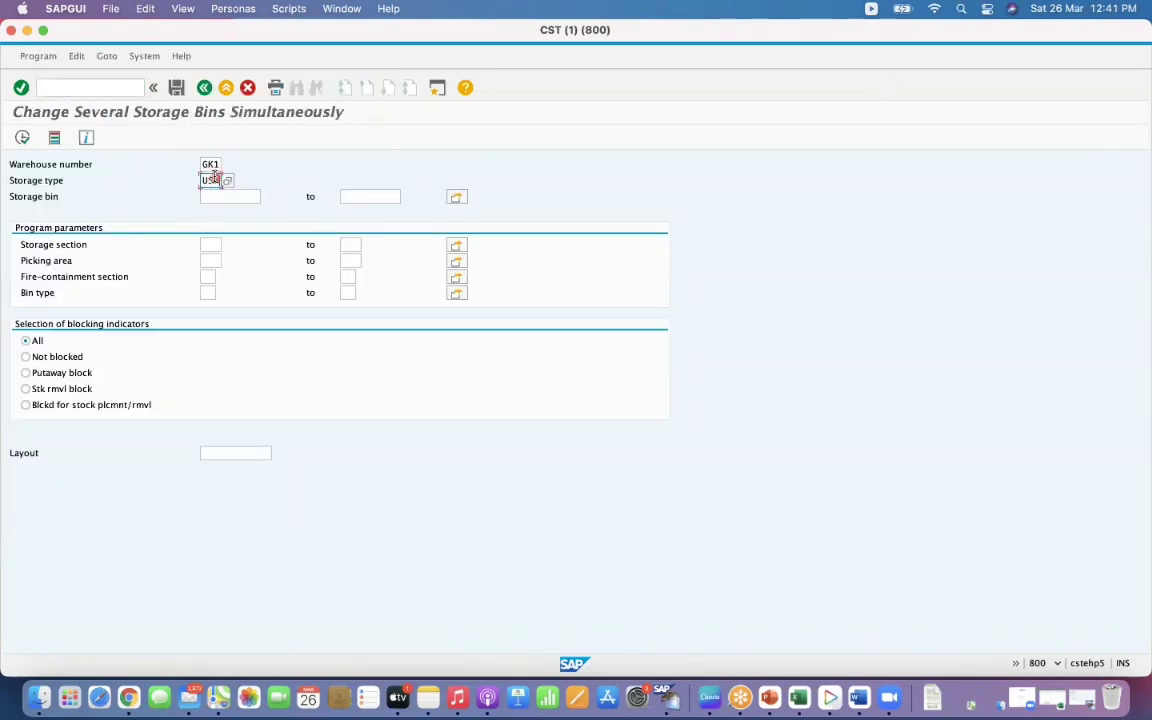
double_click(214, 176)
click(22, 138)
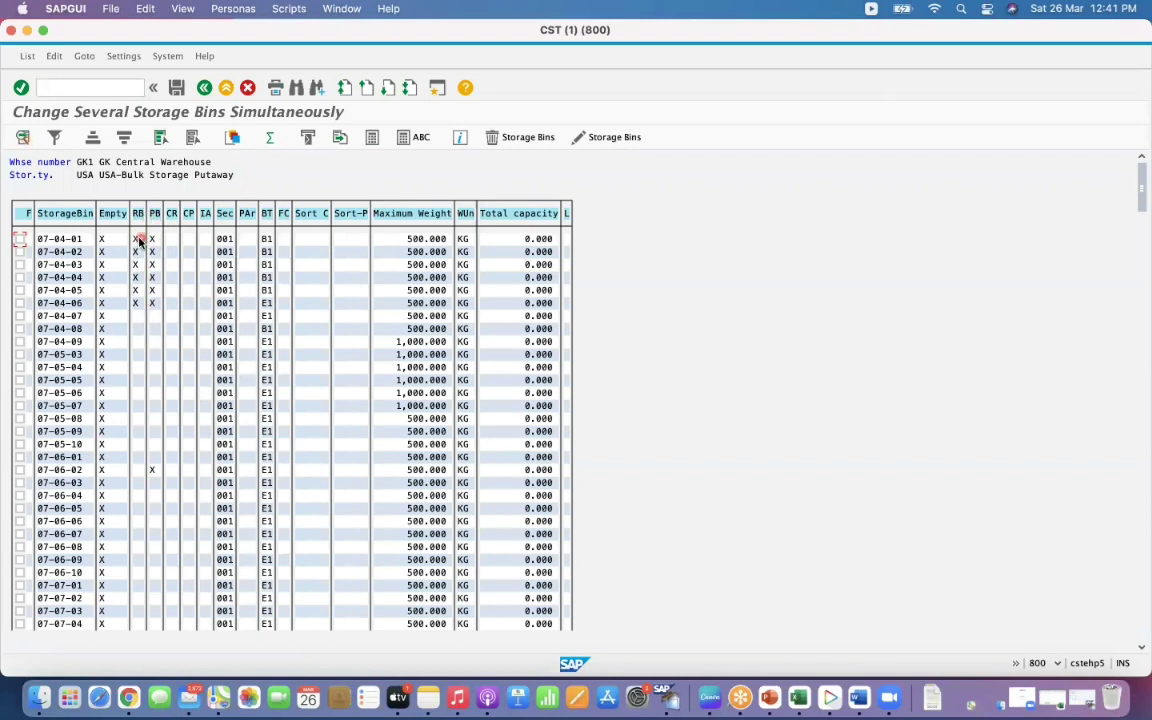
click(19, 239)
click(19, 252)
click(512, 142)
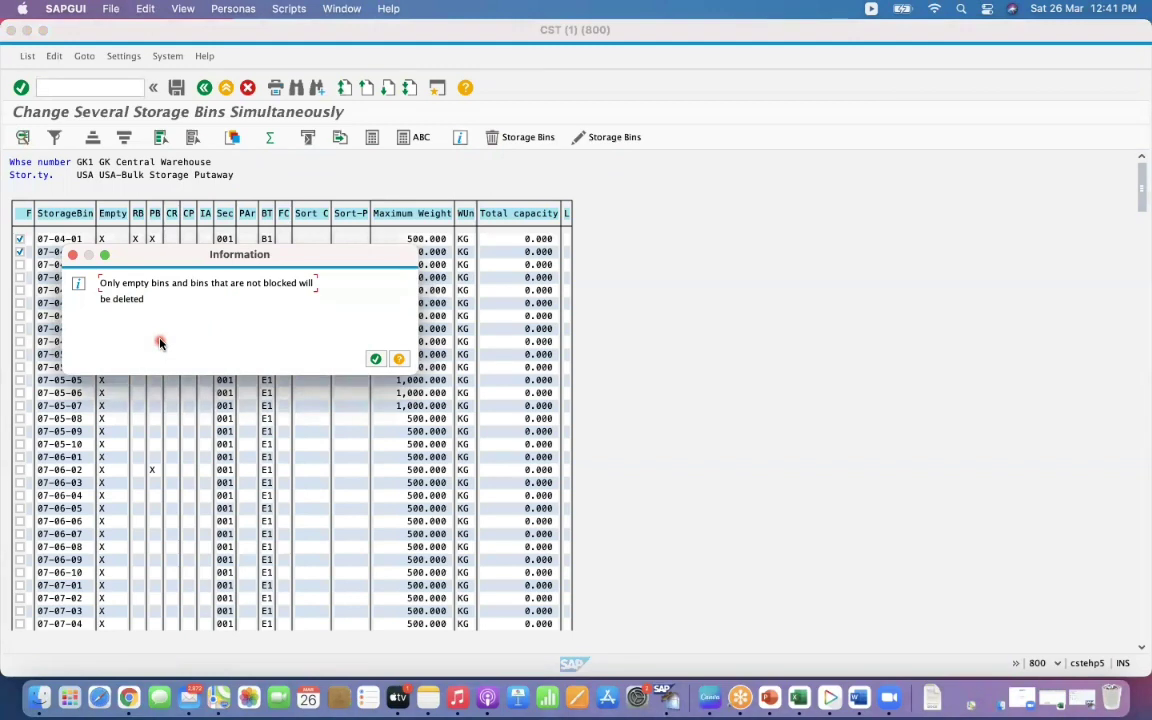
click(375, 359)
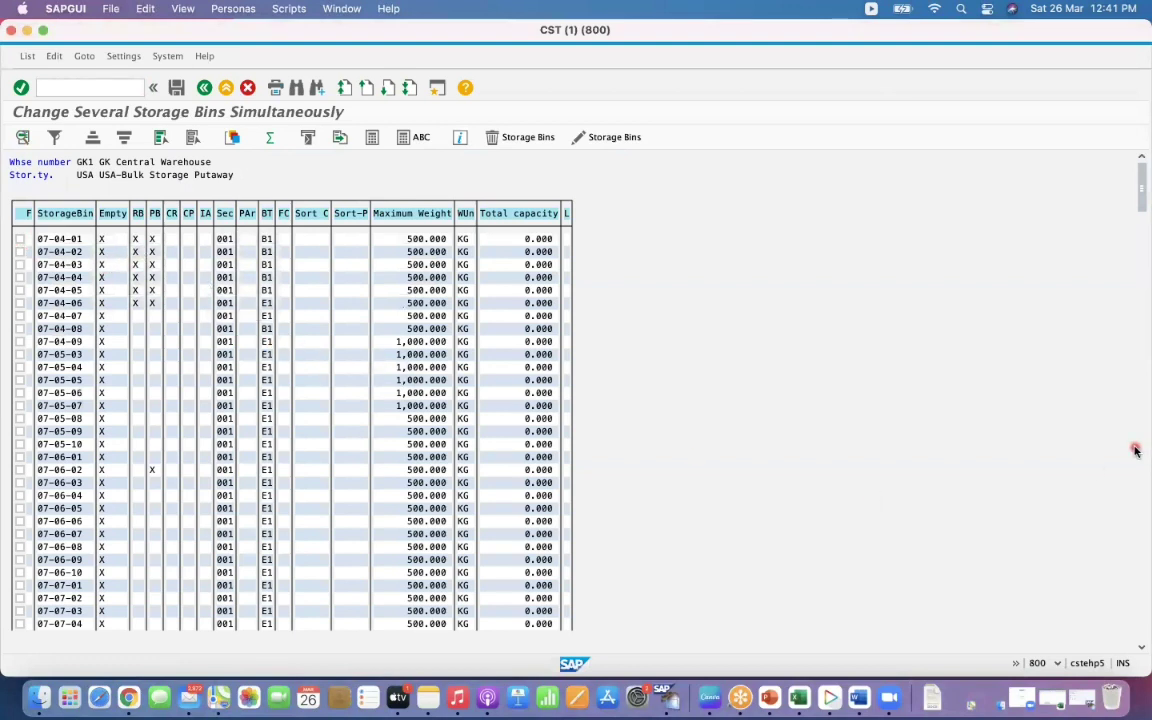
Filter the bin list on the Empty column to Not Equal to X, leaving seven bins.
click(1141, 378)
click(1142, 335)
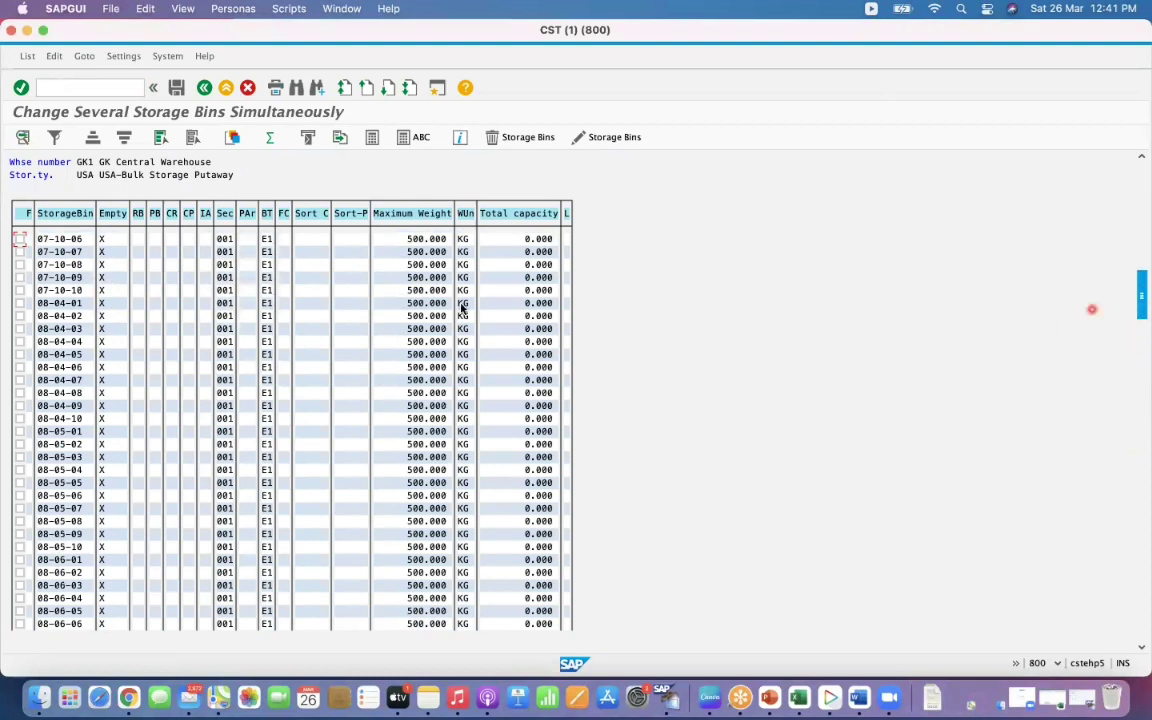
scroll(300, 300, down, 2)
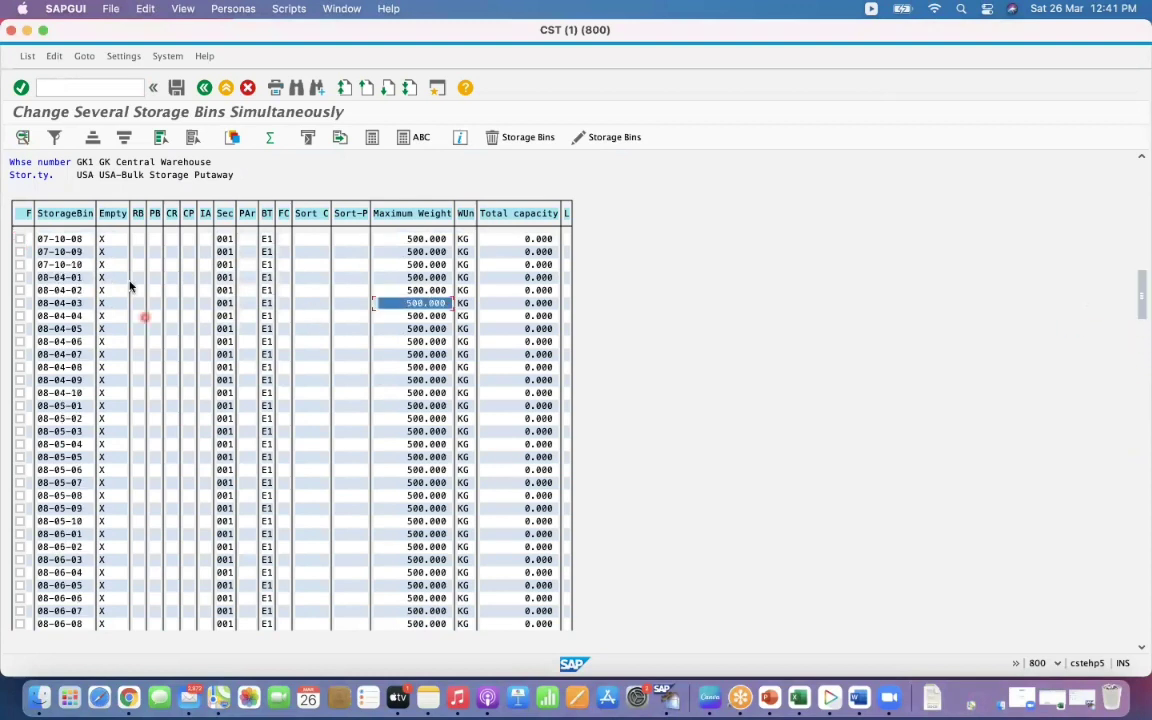
click(112, 213)
click(55, 137)
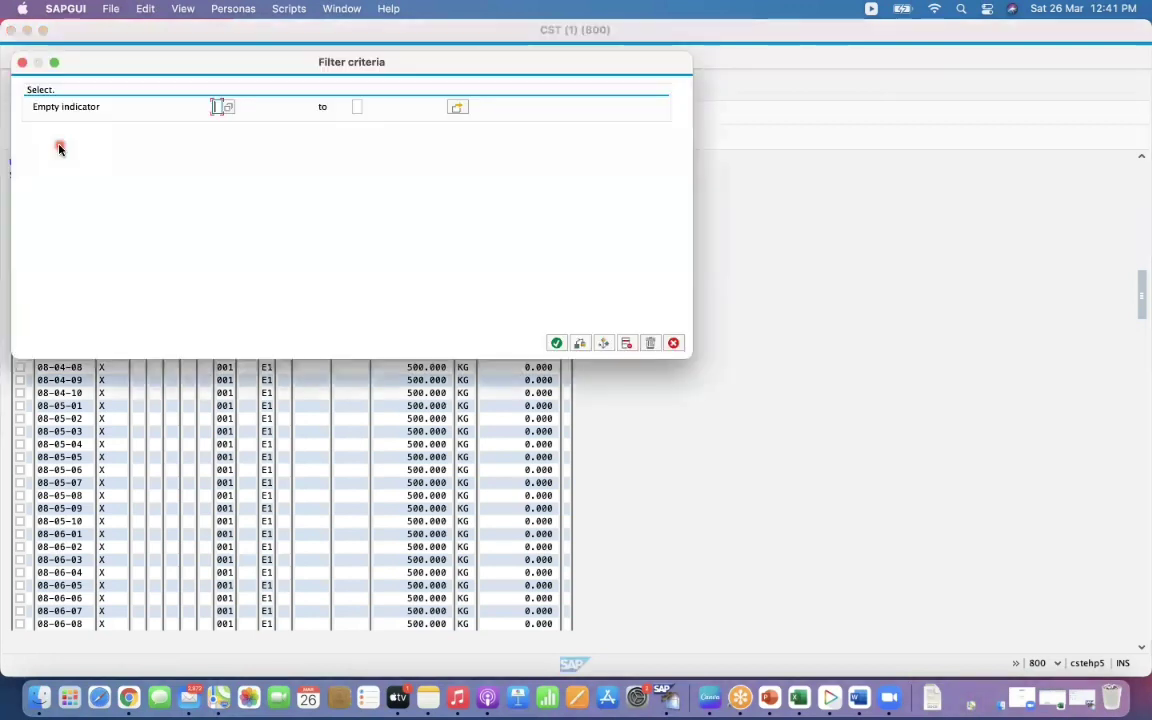
click(605, 345)
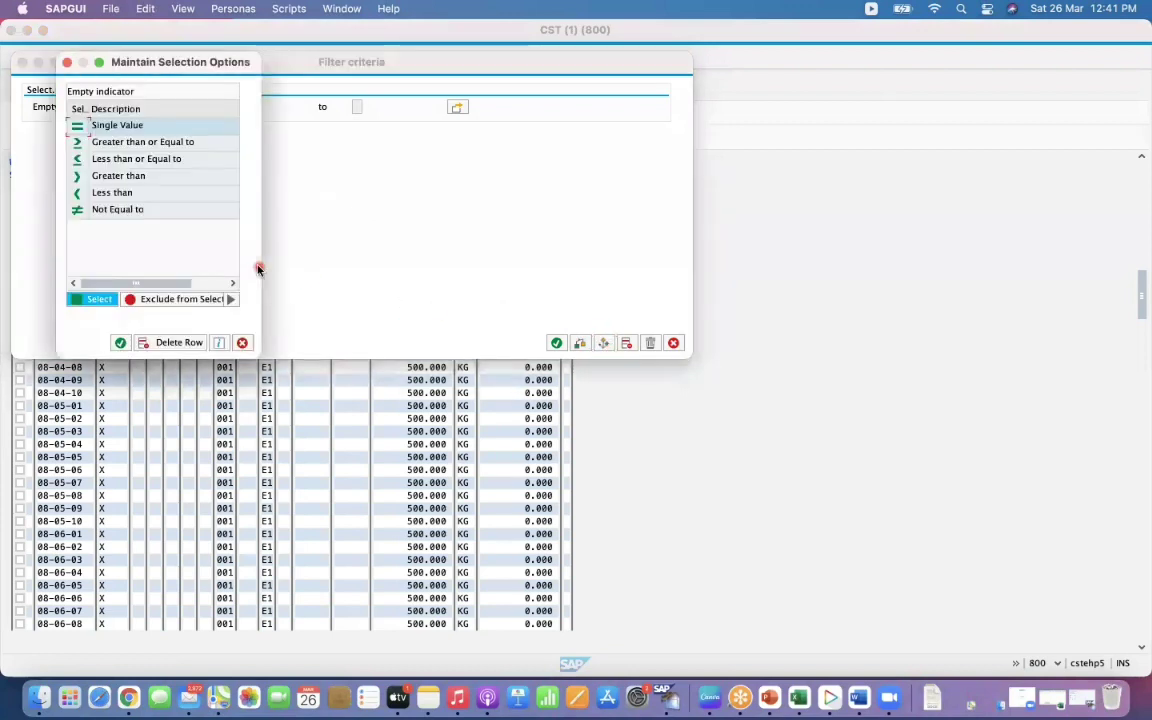
double_click(80, 210)
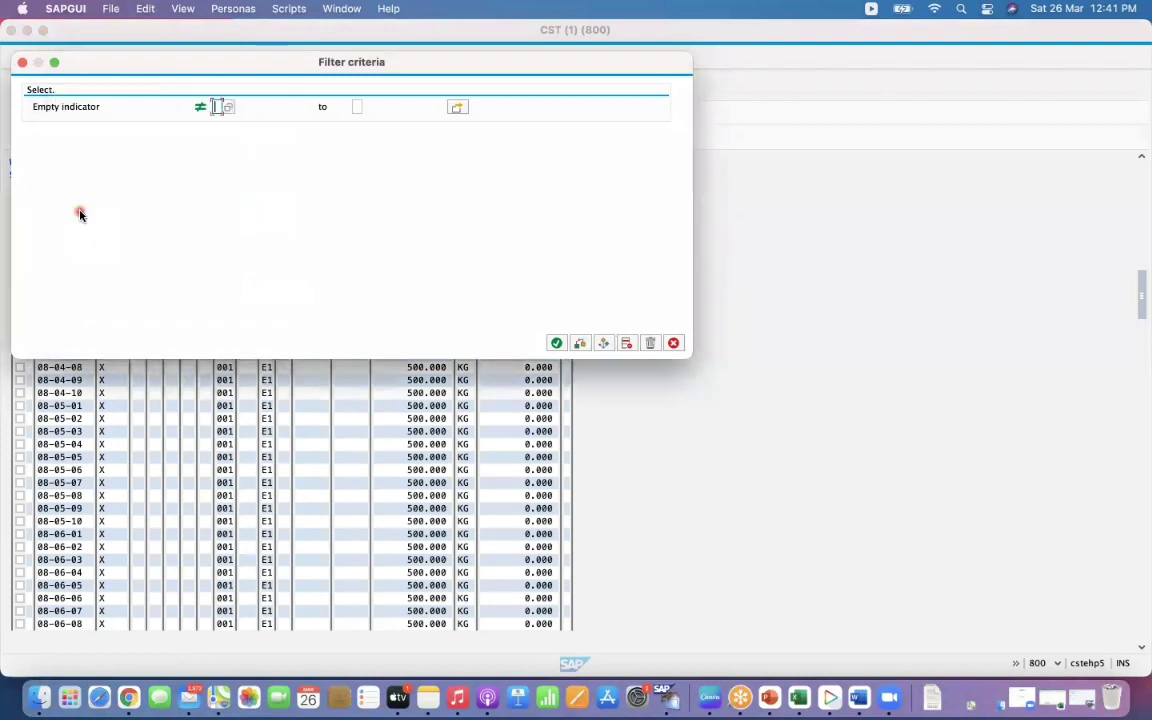
text(X)
click(557, 343)
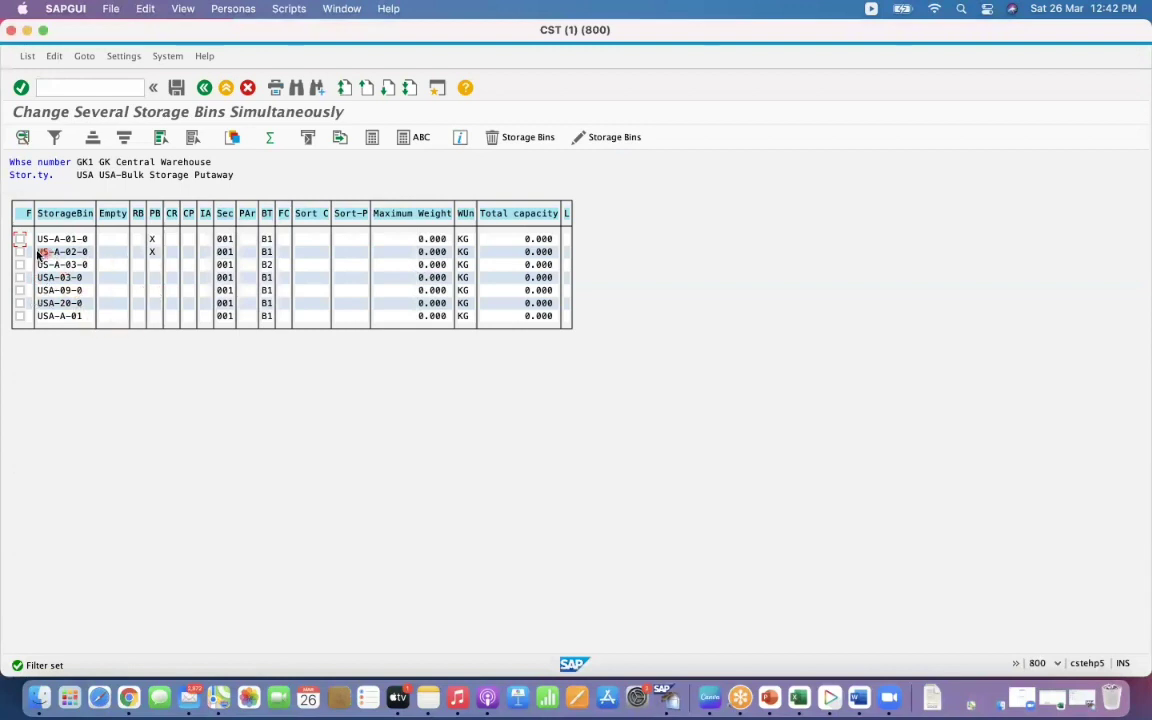
Mark bin USA-03-0, attempt deletion, acknowledge the notice, and return to the selection screen.
click(19, 240)
click(20, 277)
click(495, 141)
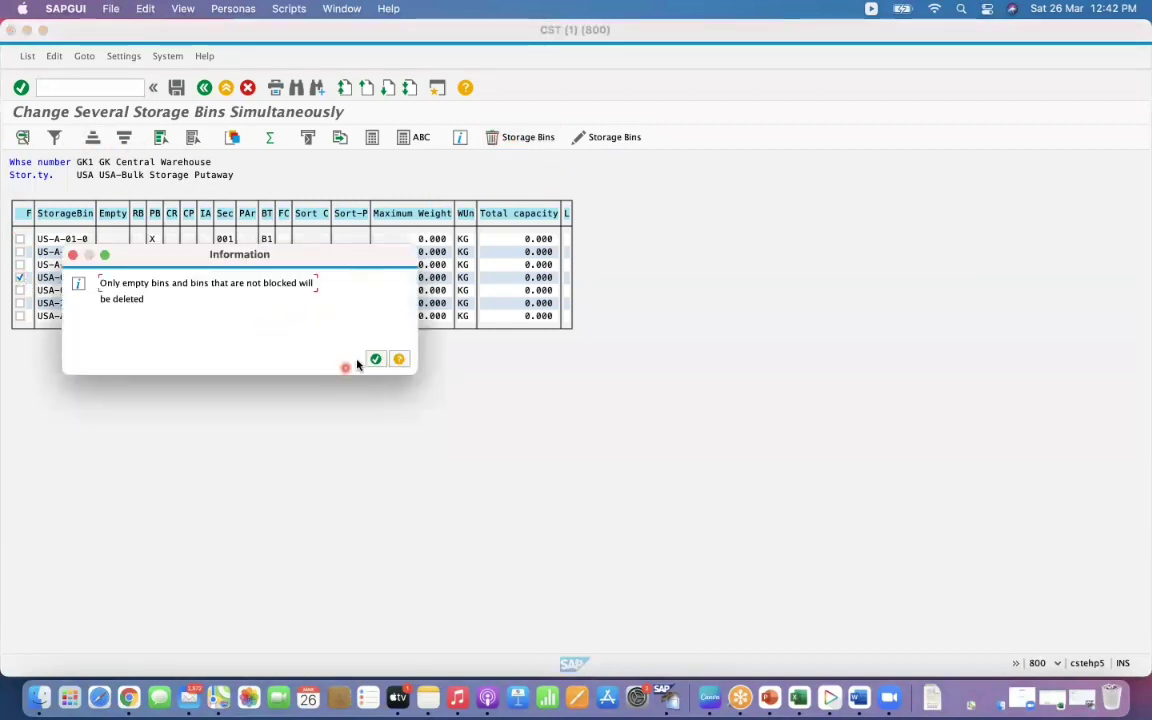
click(376, 361)
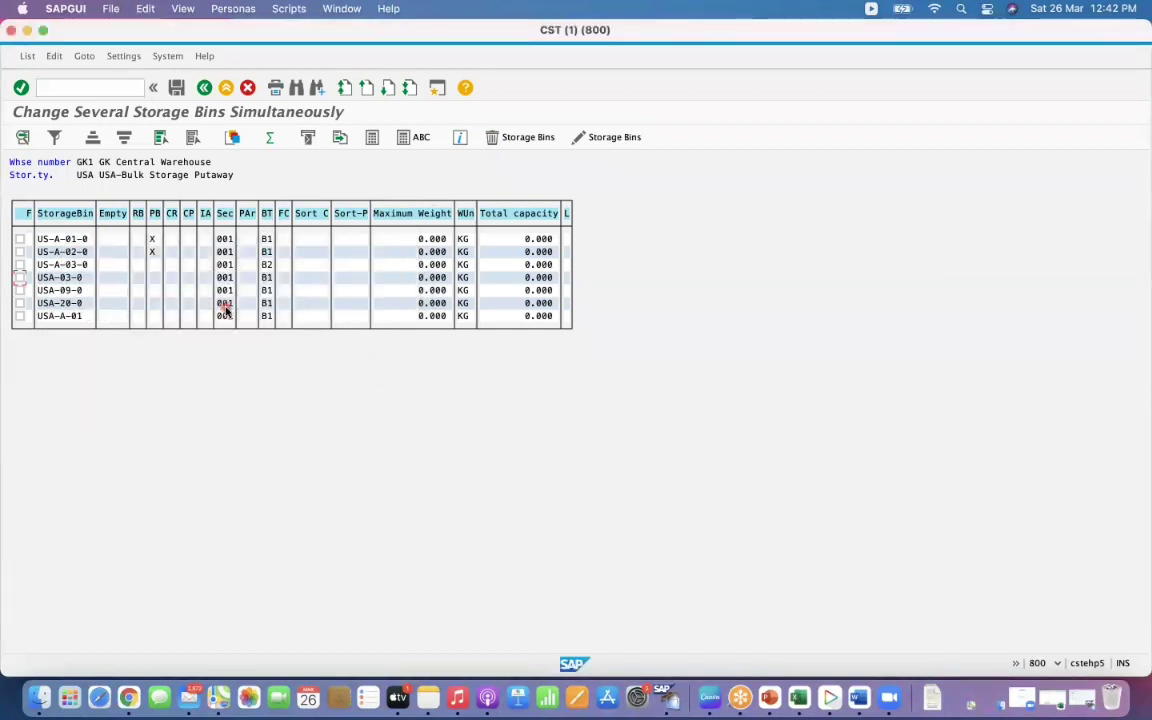
click(145, 250)
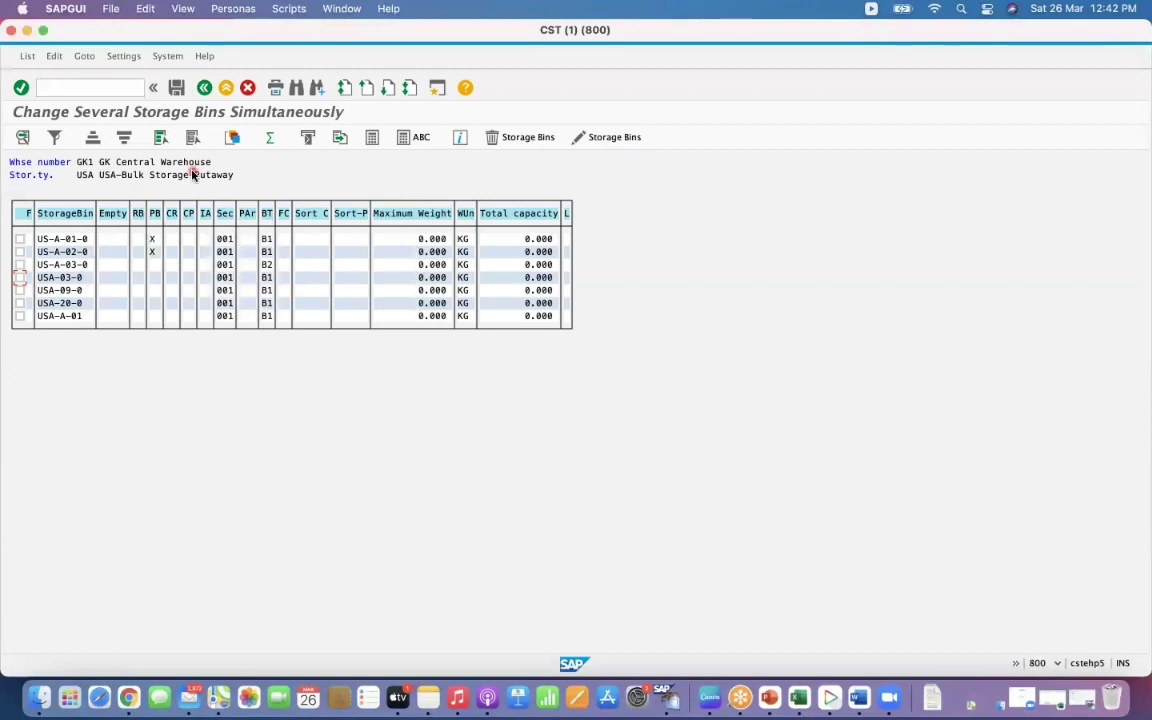
click(204, 87)
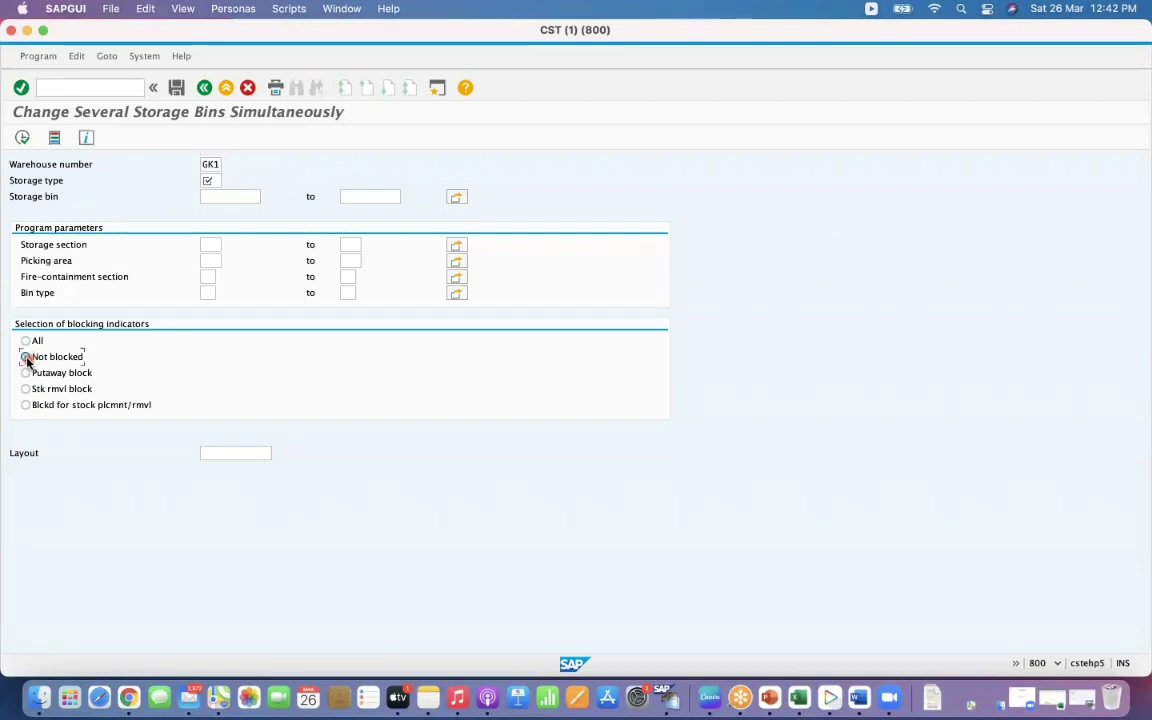
Include all blocking indicators, then leave the bin transaction for SAP Easy Access.
click(27, 342)
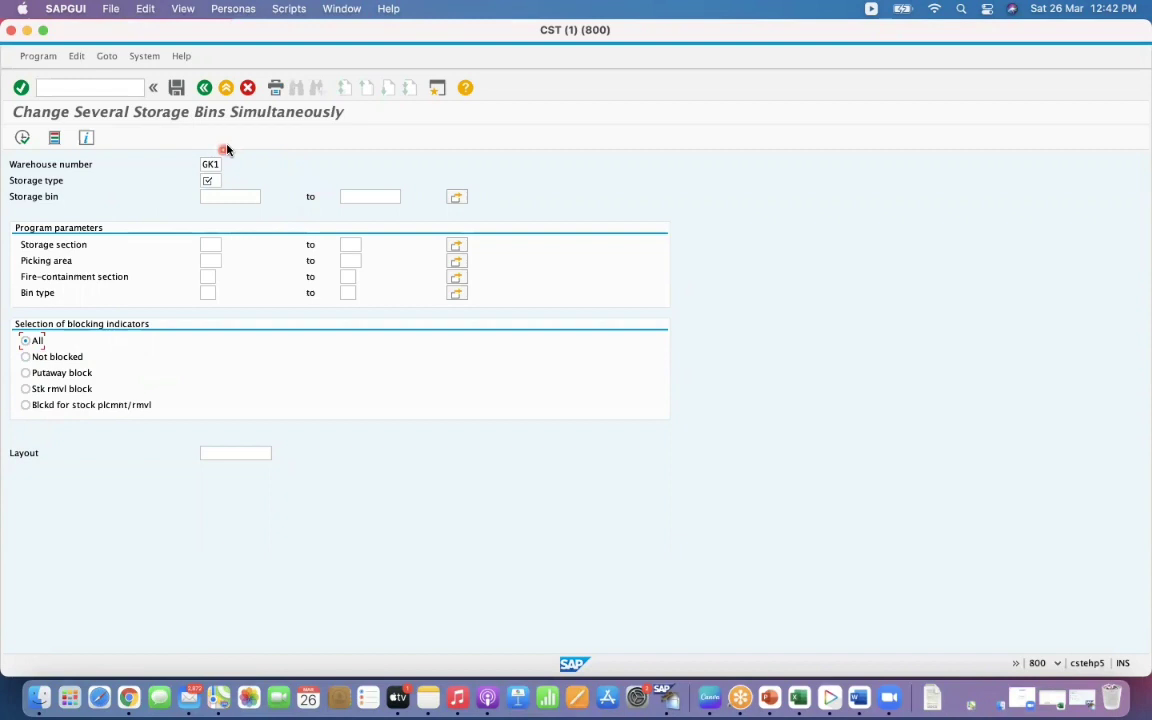
click(205, 89)
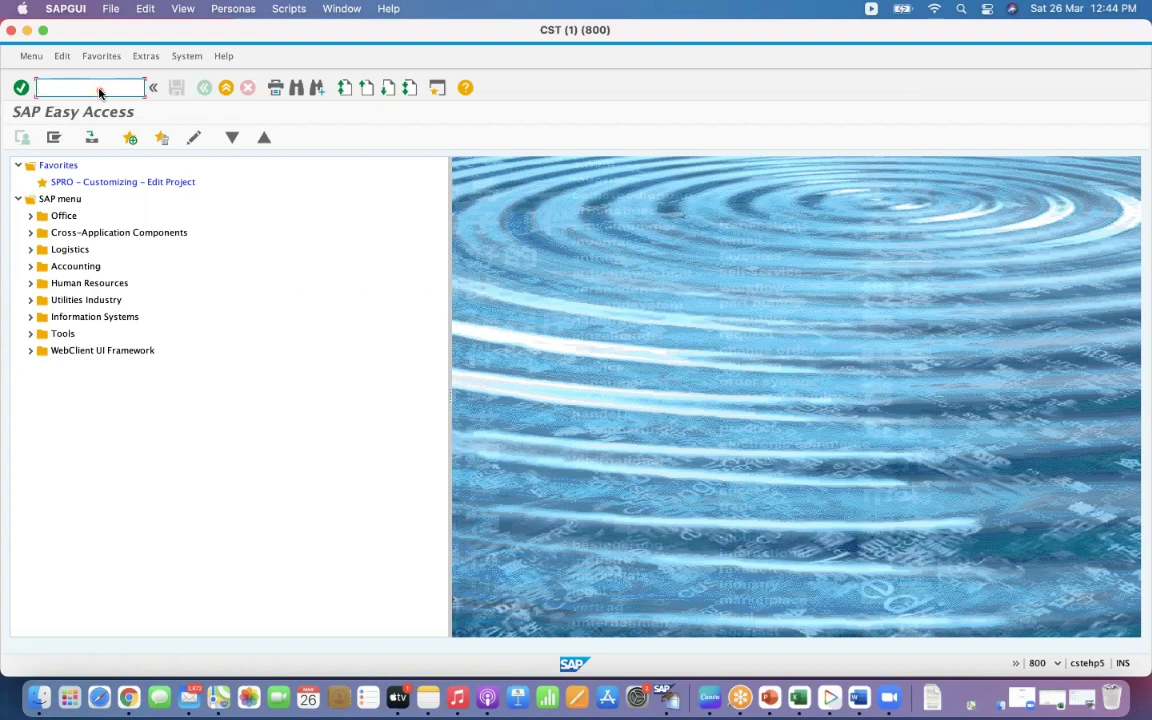
Start MM17 and choose the MLGN warehouse material data table for mass maintenance.
text(MM17)
key(Return)
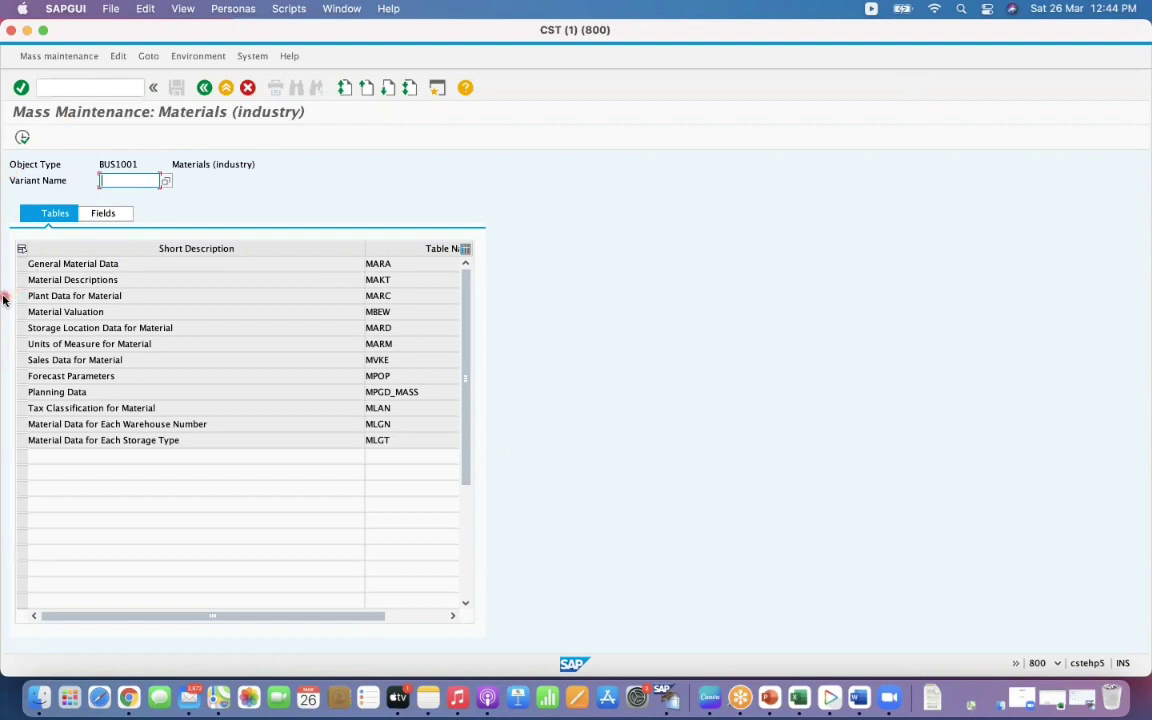
click(22, 425)
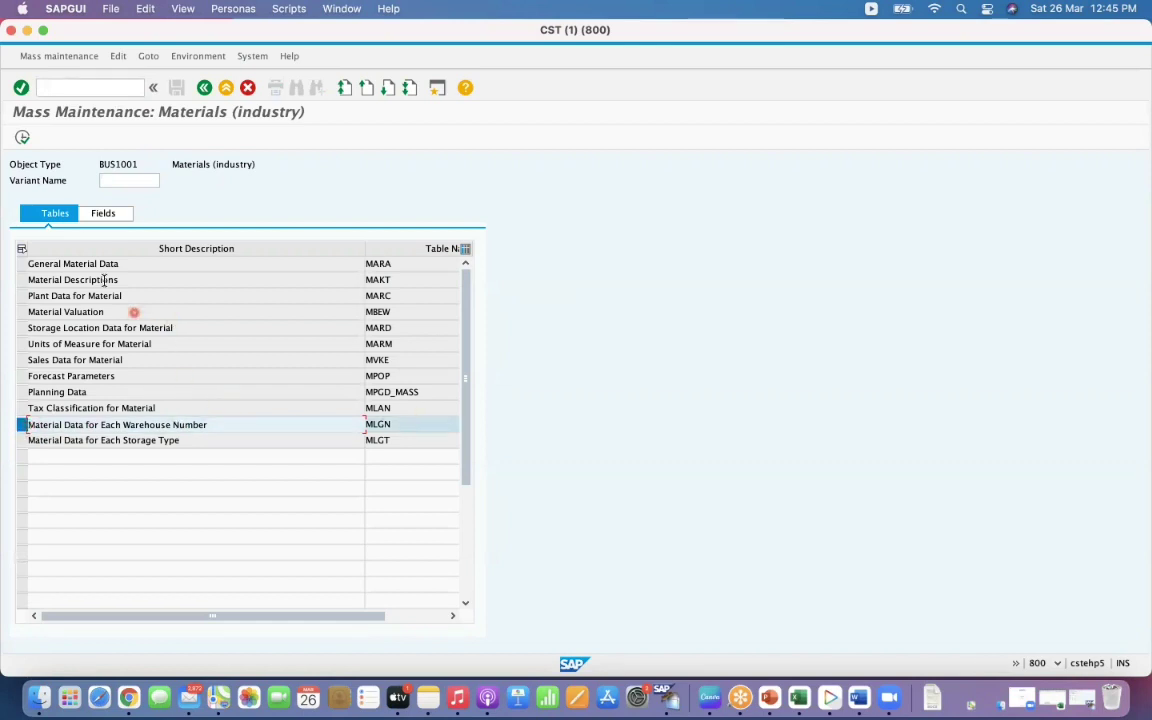
click(23, 137)
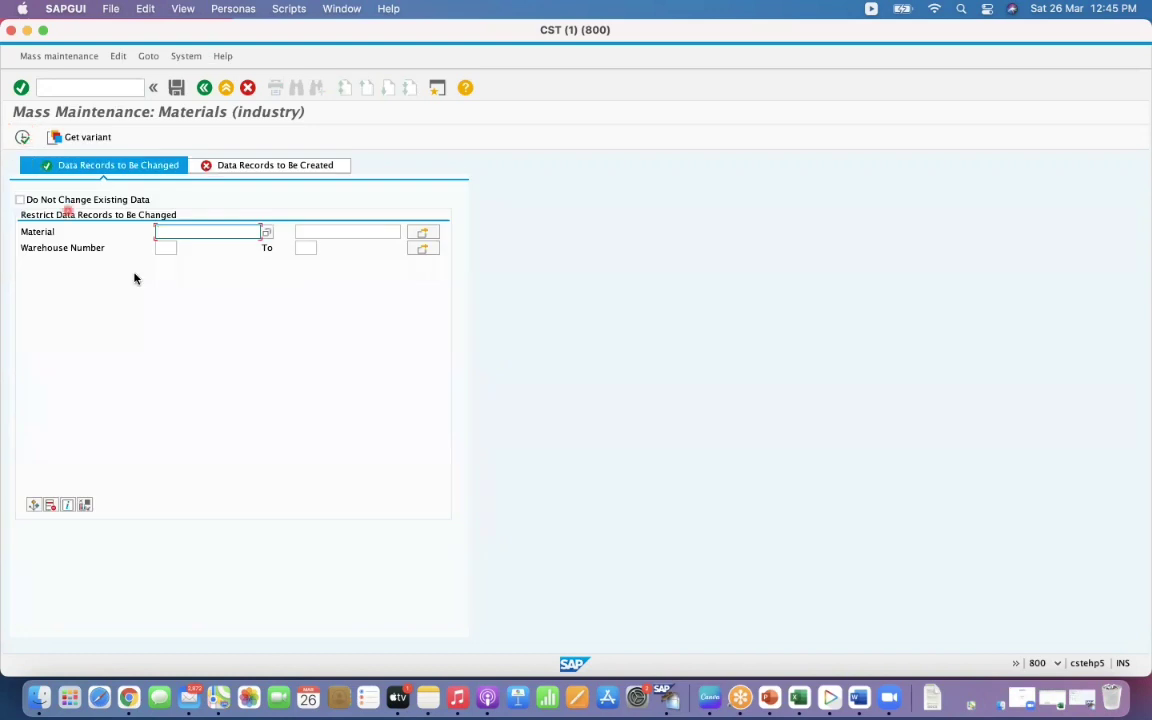
Enter GK1 as the Warehouse Number restriction, leaving Material unrestricted.
click(293, 232)
click(166, 248)
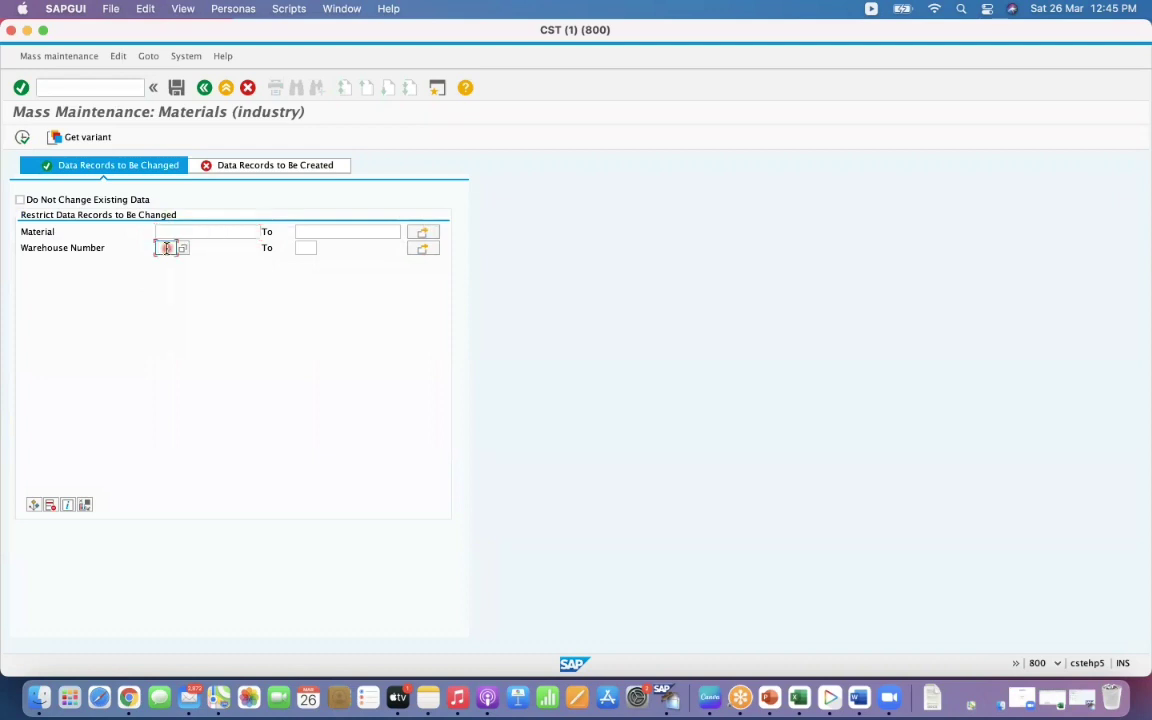
text(GK1)
key(Return)
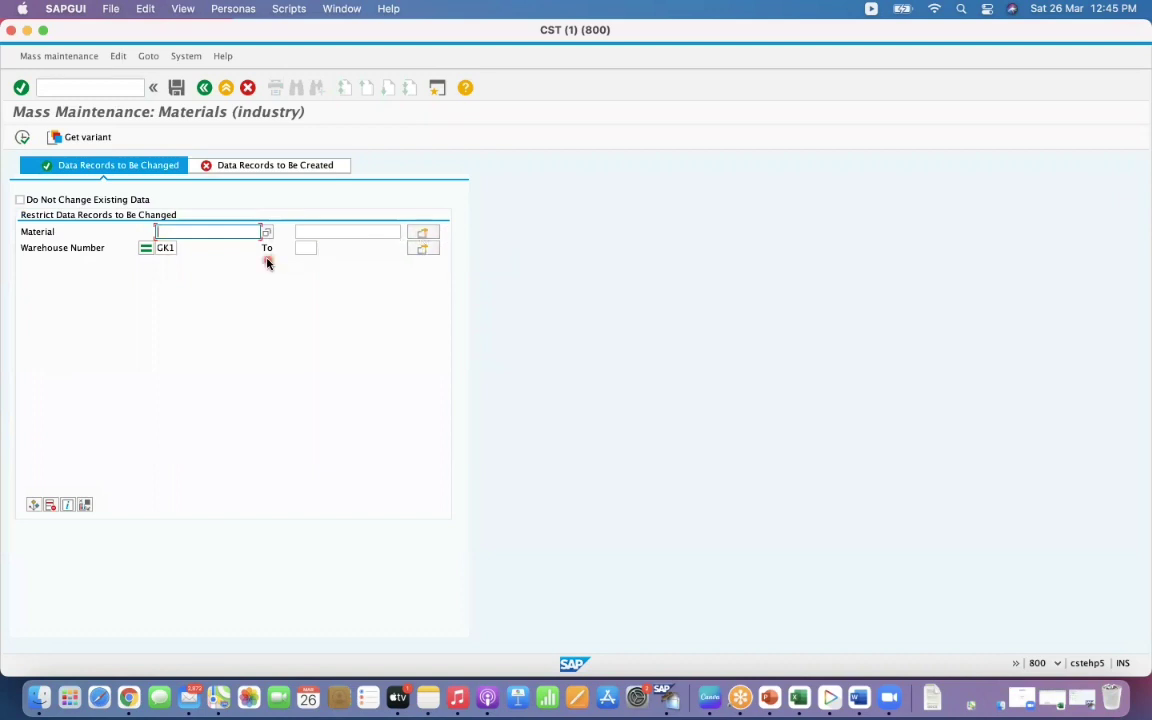
Minimize the mass maintenance session and restore the Materials List session.
click(99, 88)
text(/O)
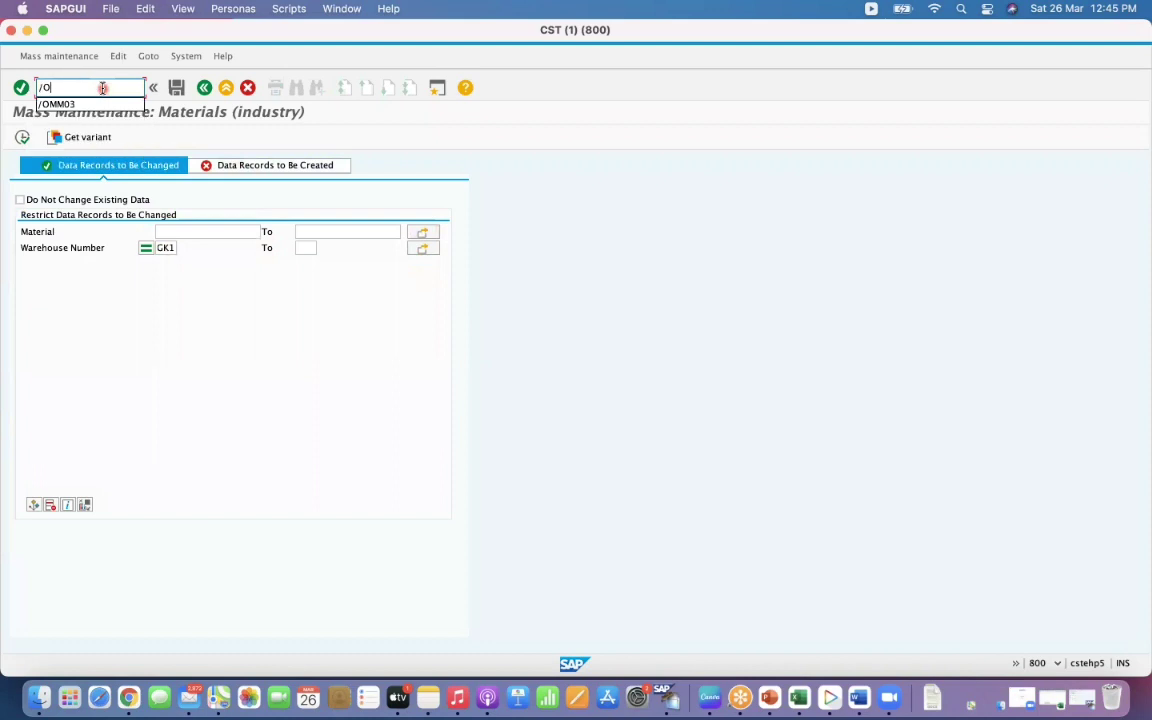
text(03)
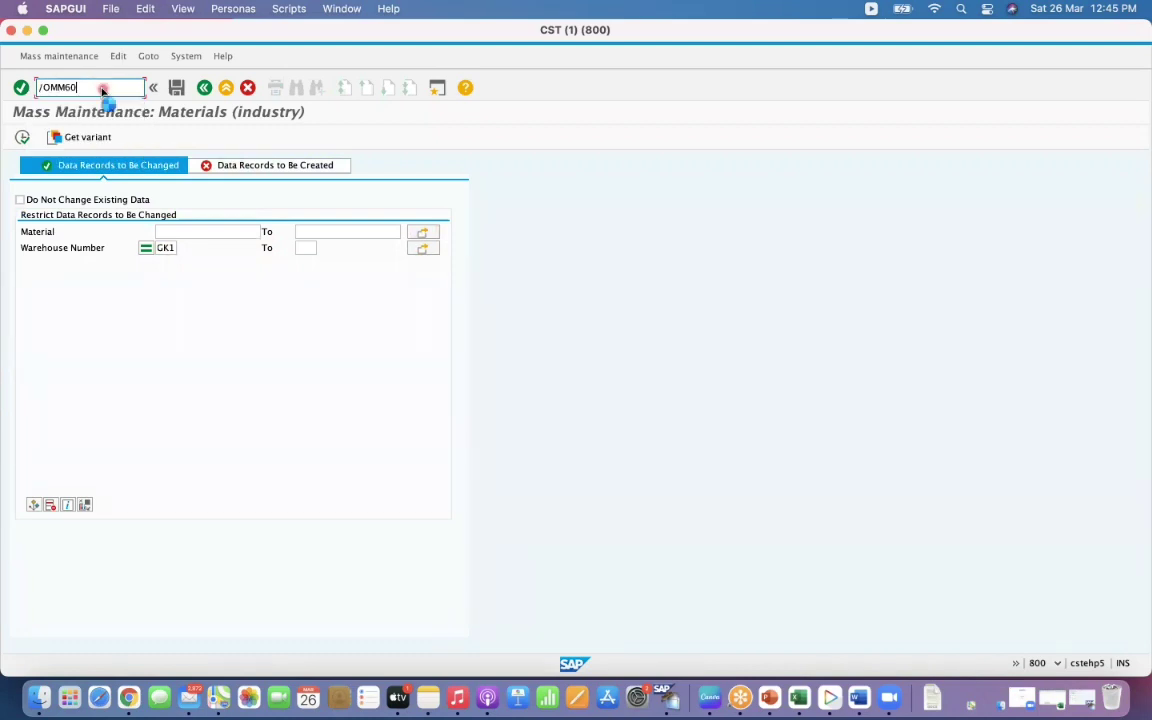
key(Return)
click(72, 90)
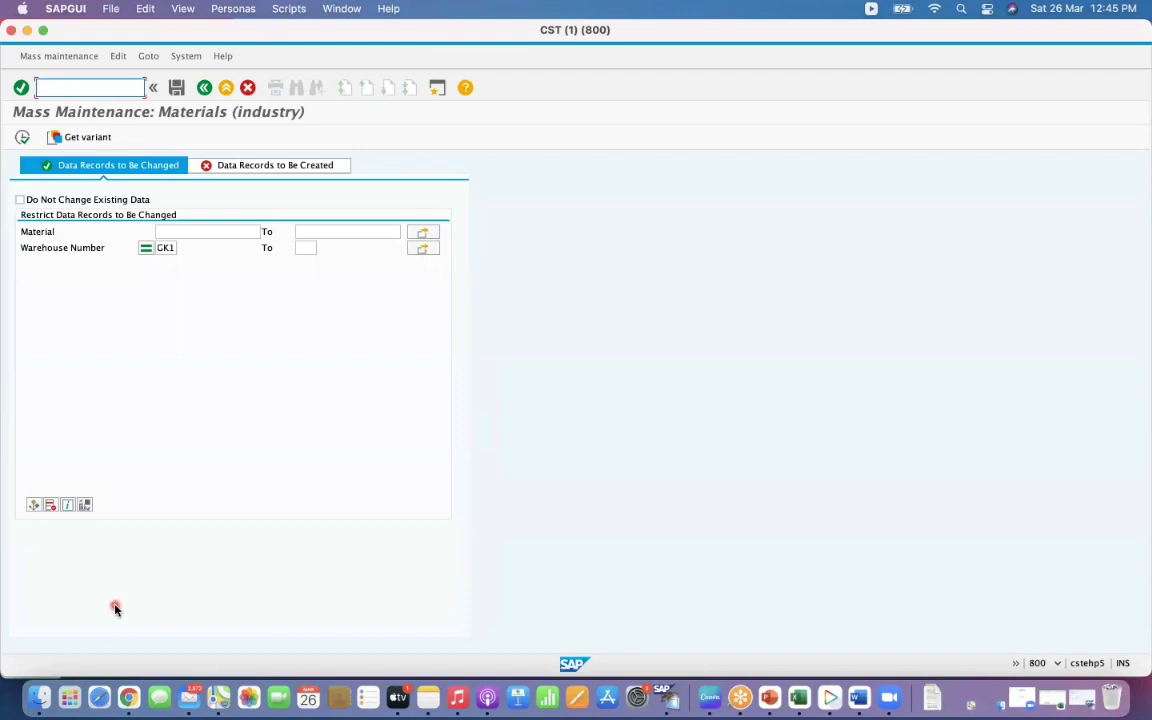
click(27, 30)
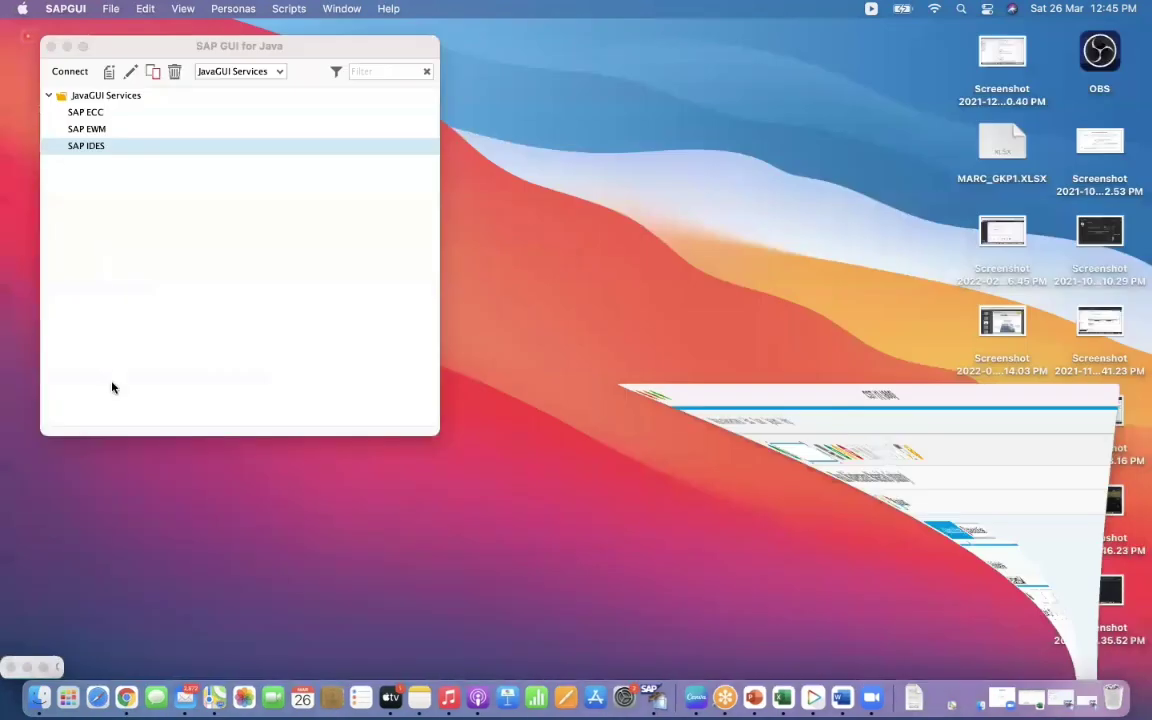
click(30, 667)
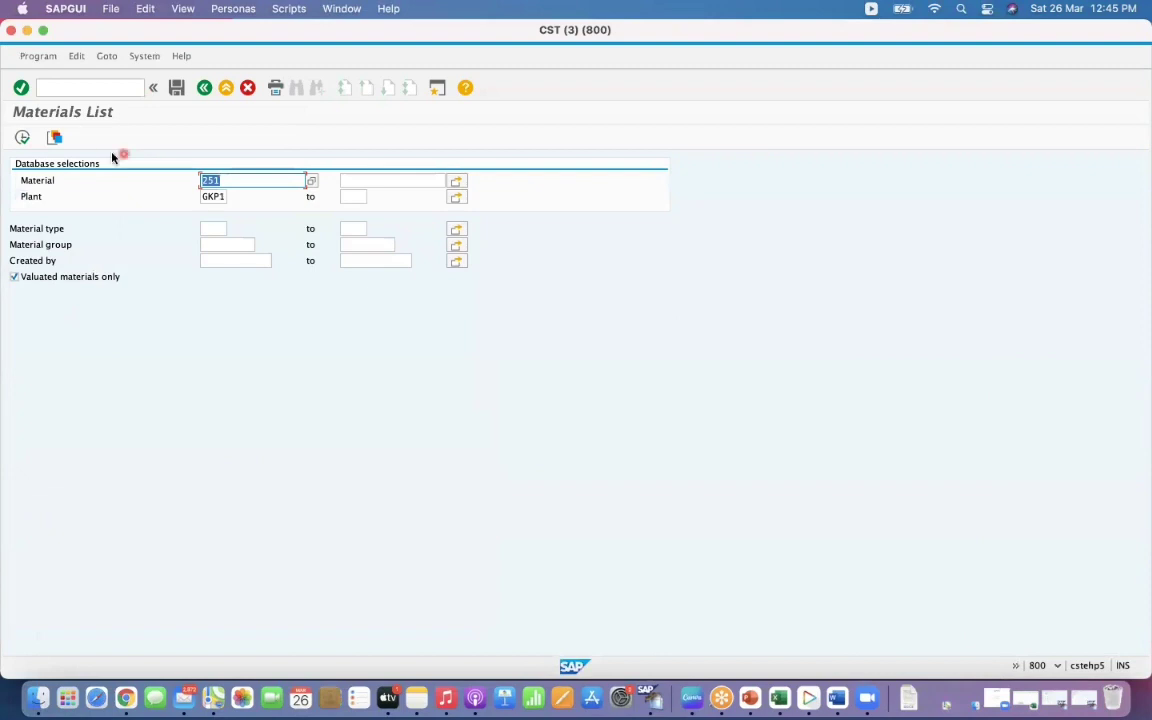
Open /NSE16N for table MLGN and move to the Warehouse No. selection field.
click(78, 88)
text(/NM)
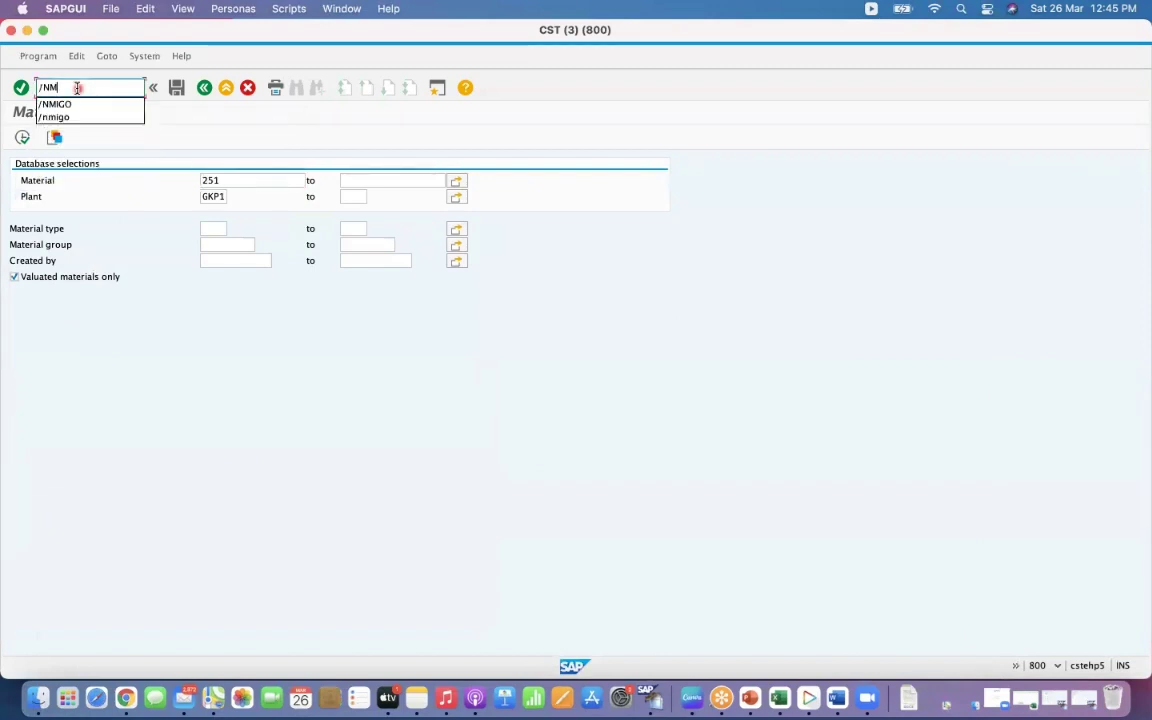
key(BackSpace)
text(SE16N)
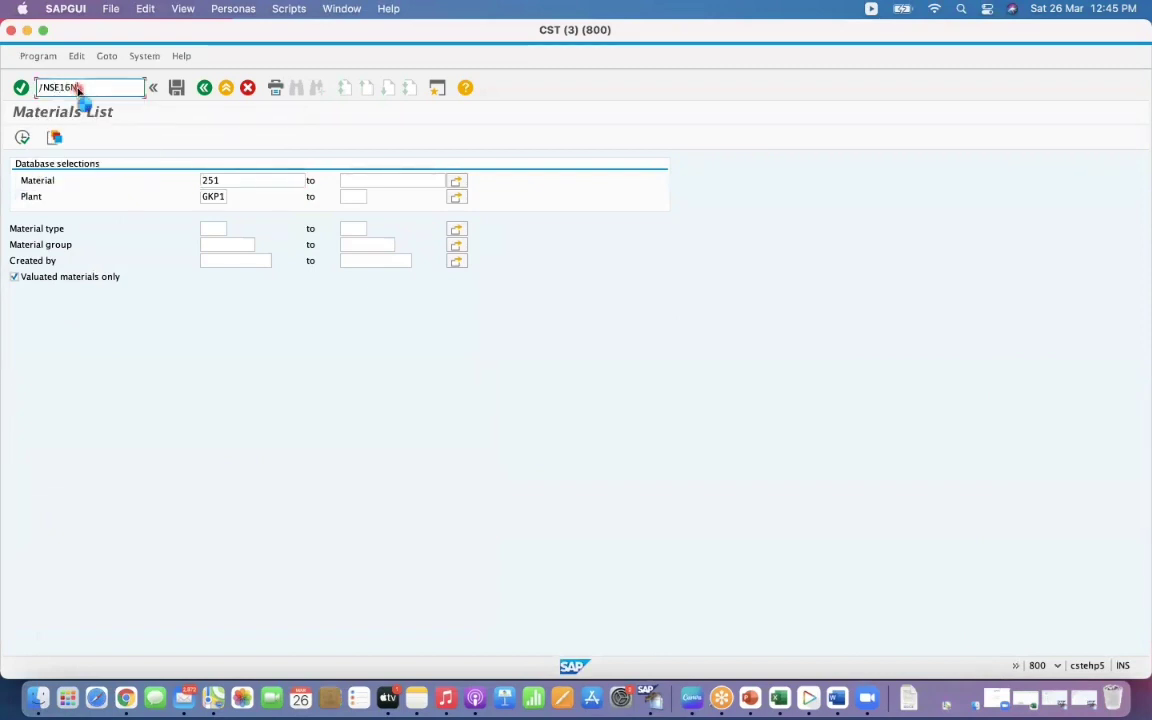
key(Return)
text(mlgn)
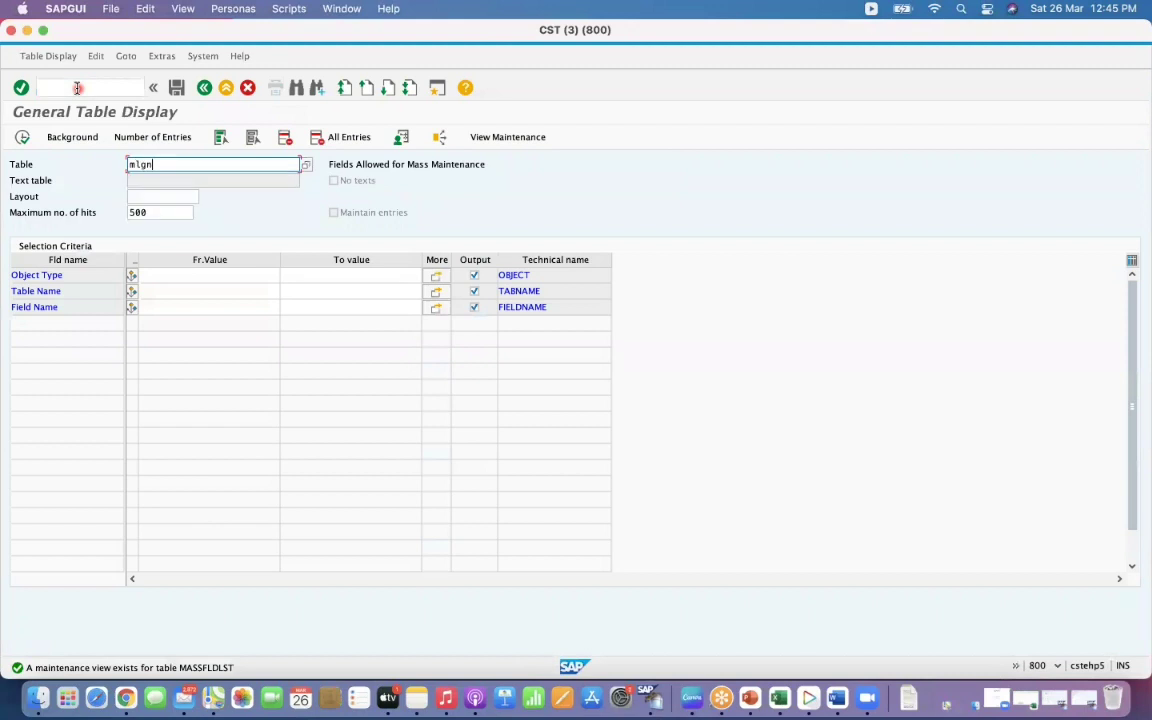
key(Return)
click(162, 290)
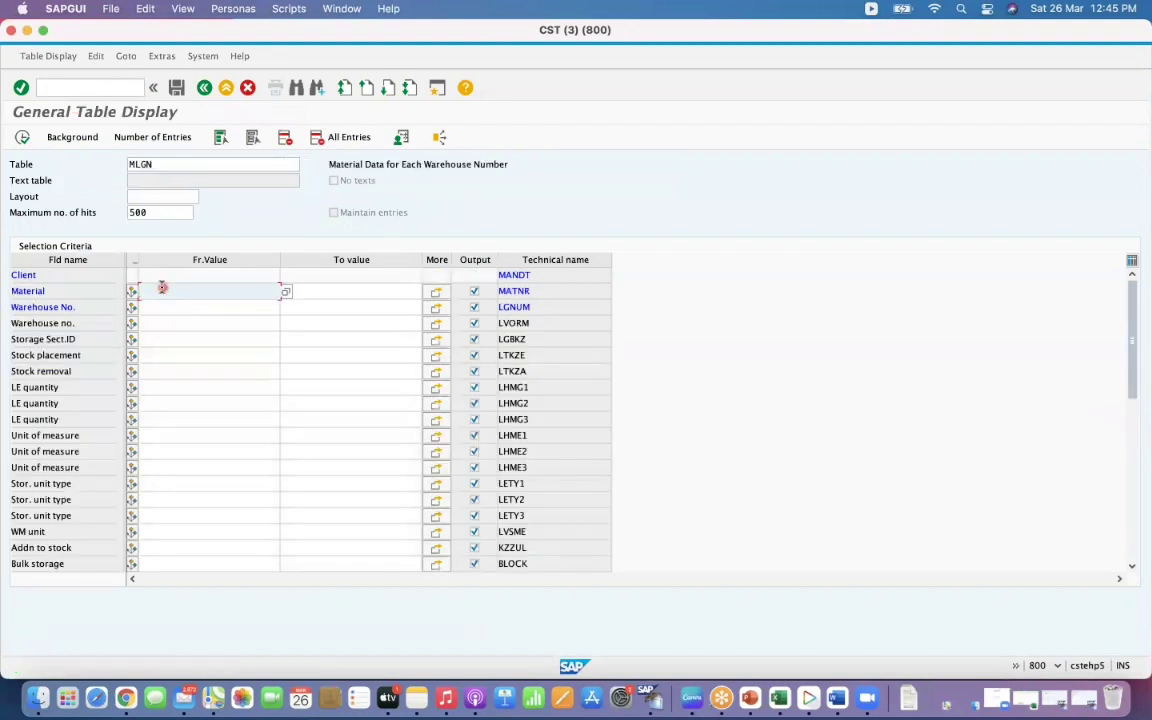
key(Down)
Query MLGN for warehouse GK1, returning 48 entries, and copy material 19074 from the results.
text(GK1)
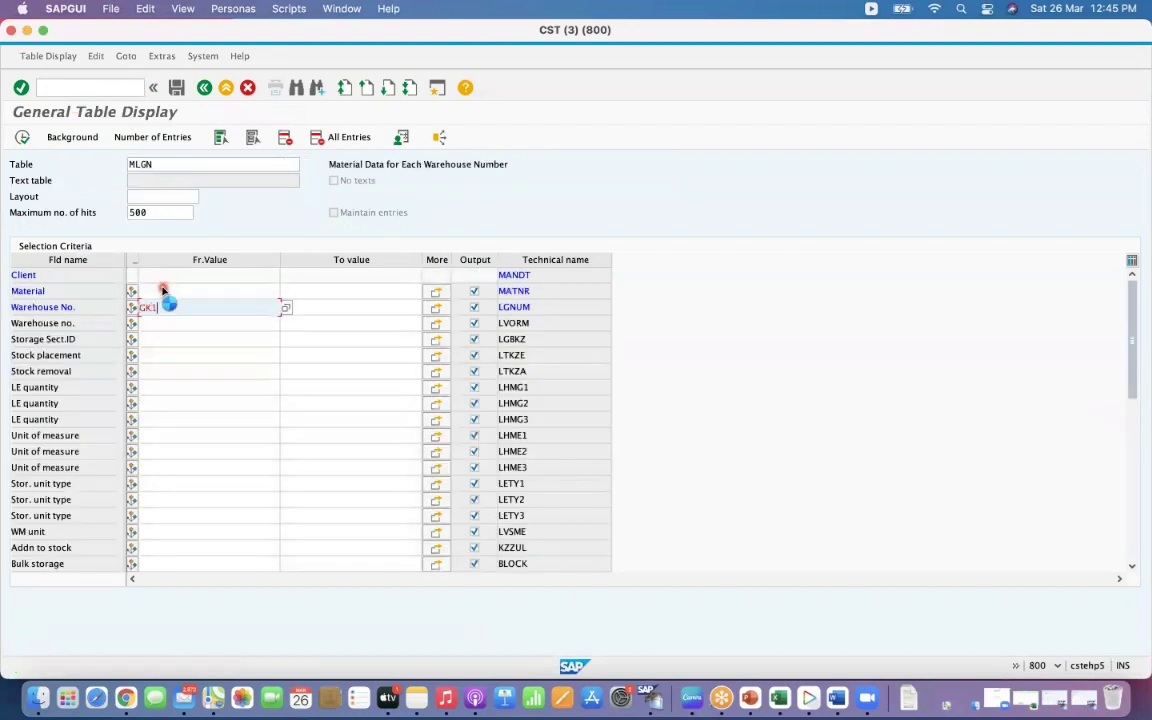
key(Return)
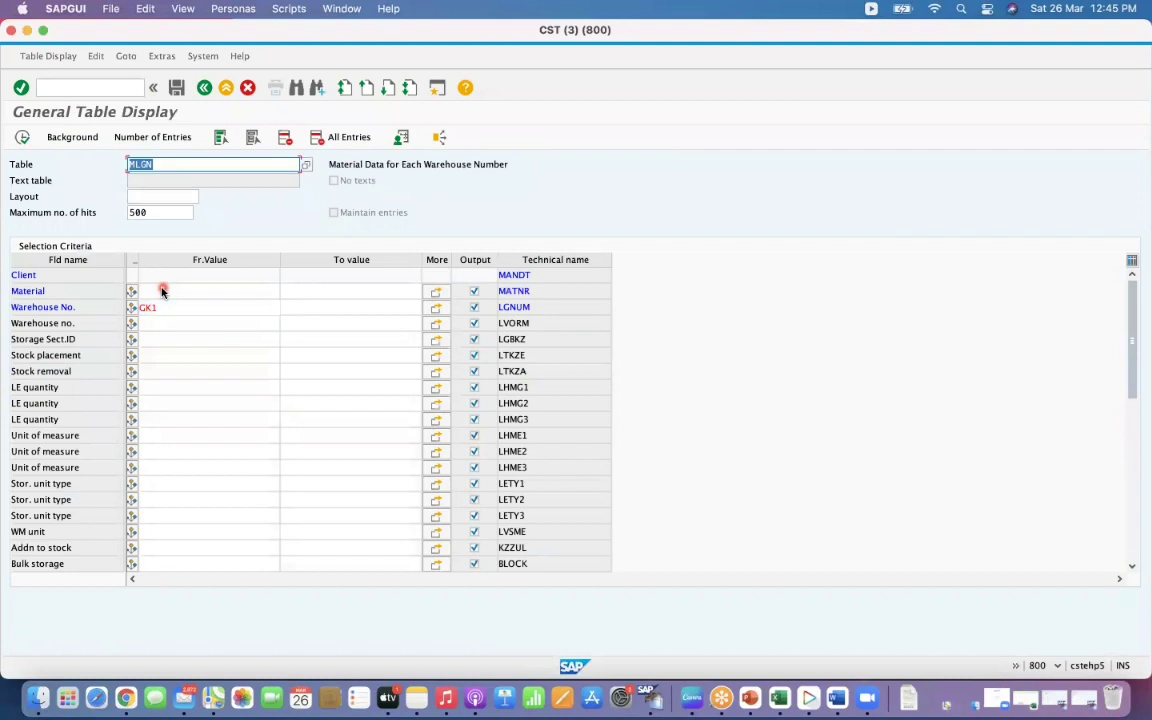
click(26, 142)
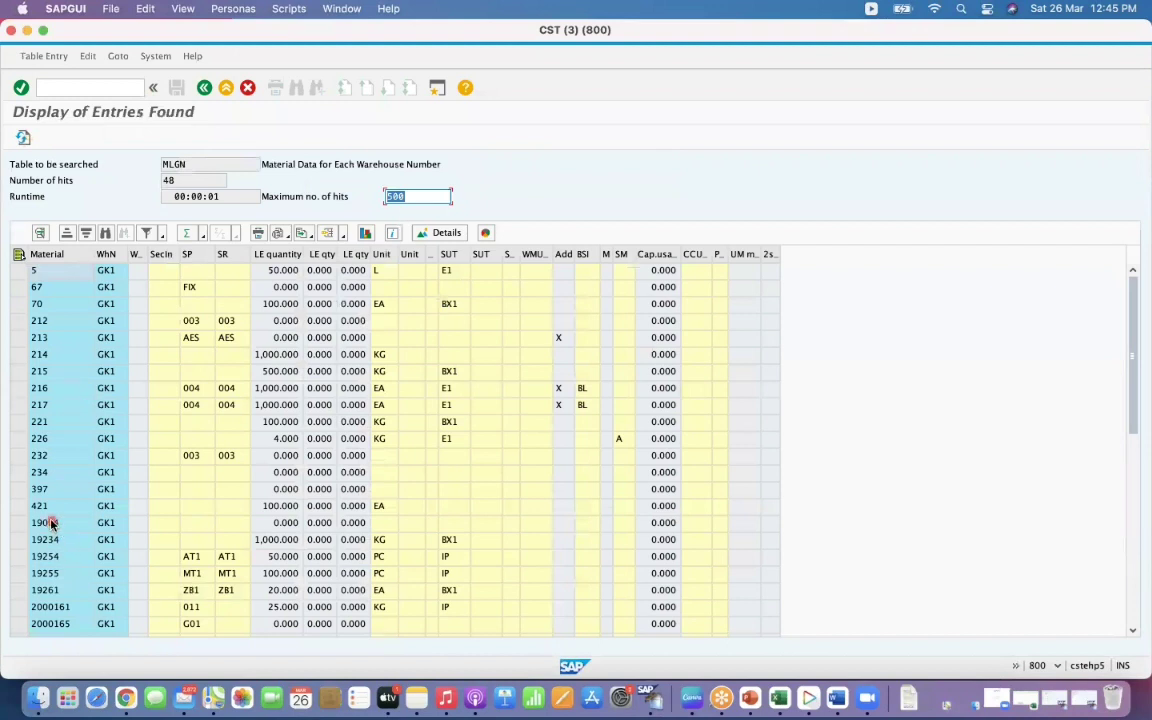
click(52, 522)
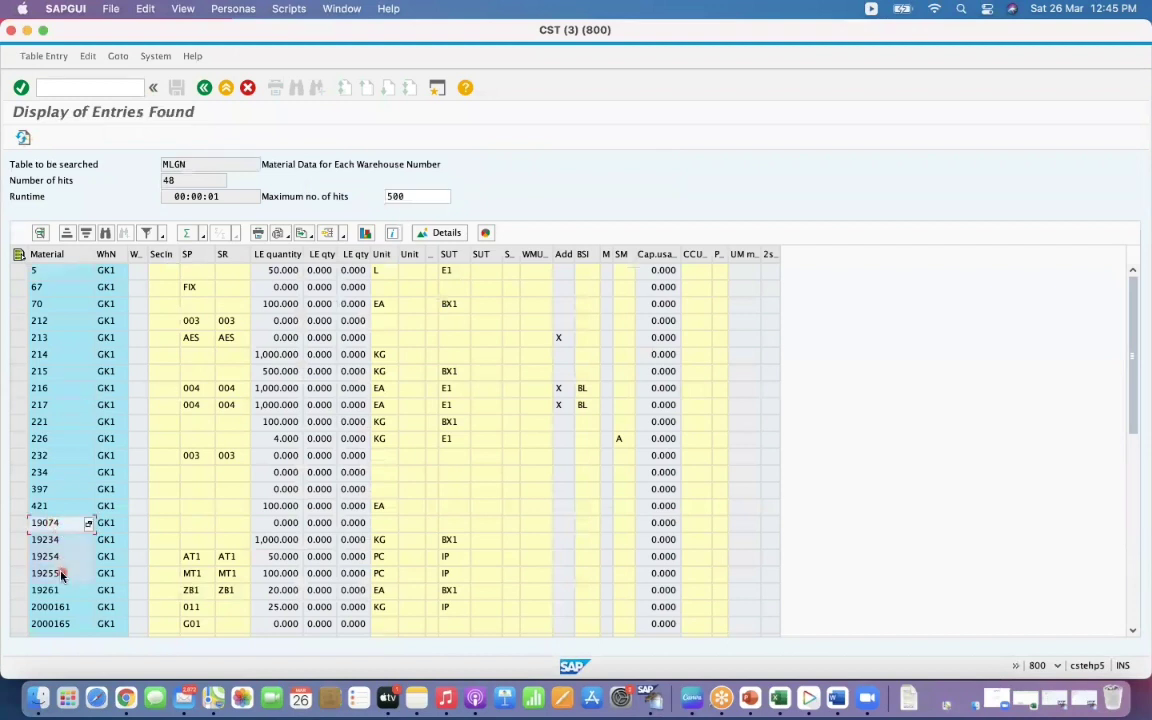
key(super+c)
Cycle through the open SAP sessions from the Dock back to Mass Maintenance.
click(27, 31)
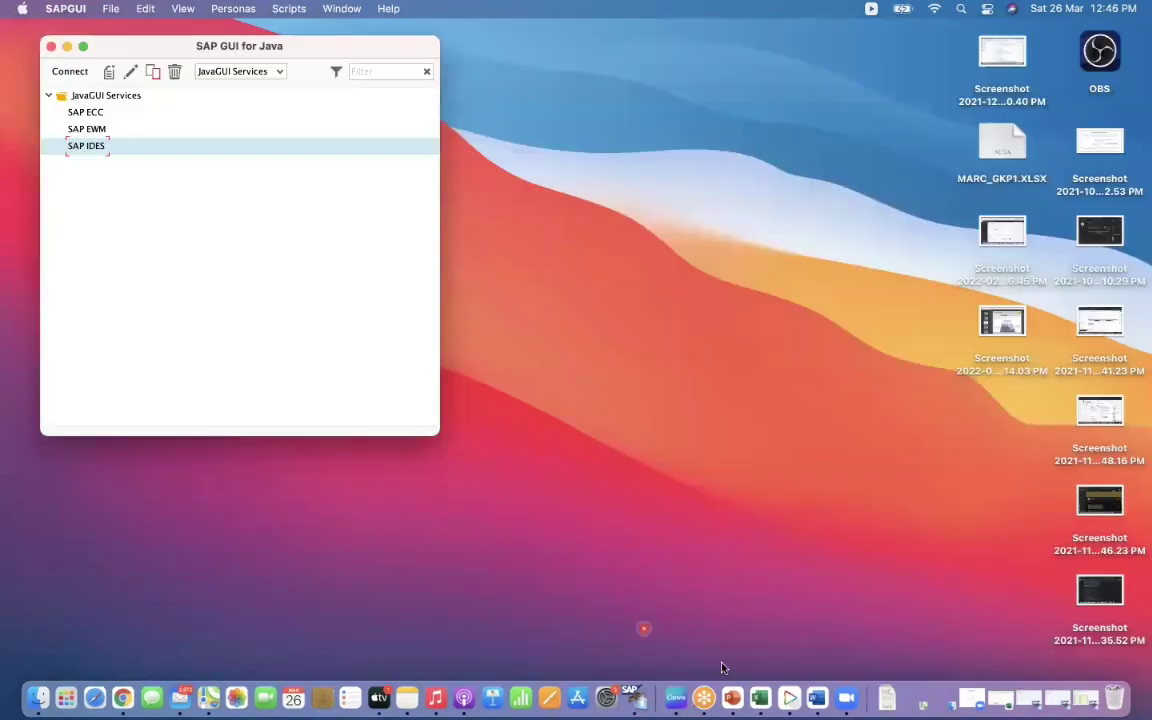
right_click(637, 700)
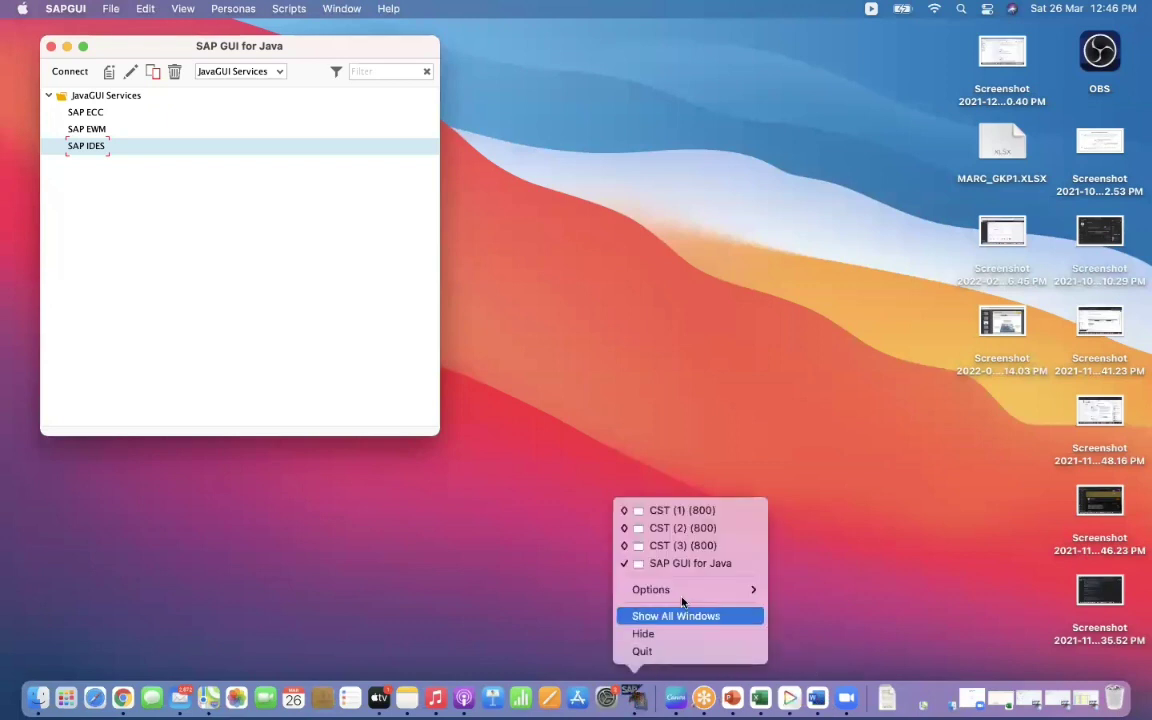
click(697, 546)
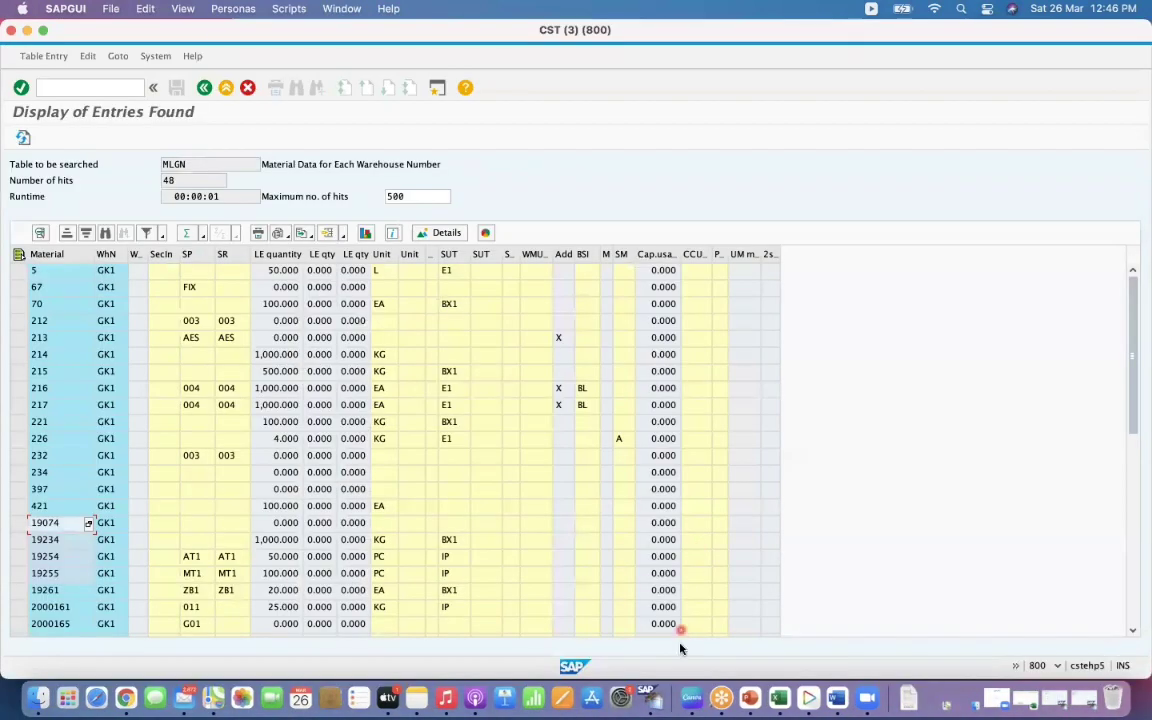
right_click(652, 702)
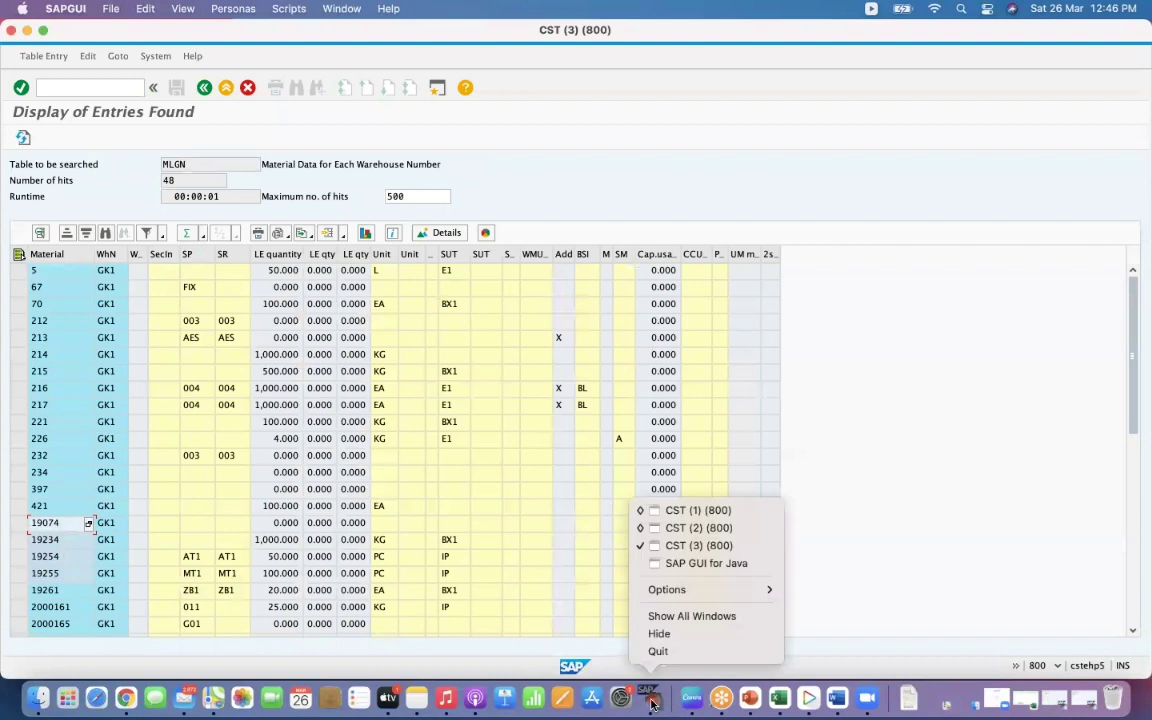
click(700, 528)
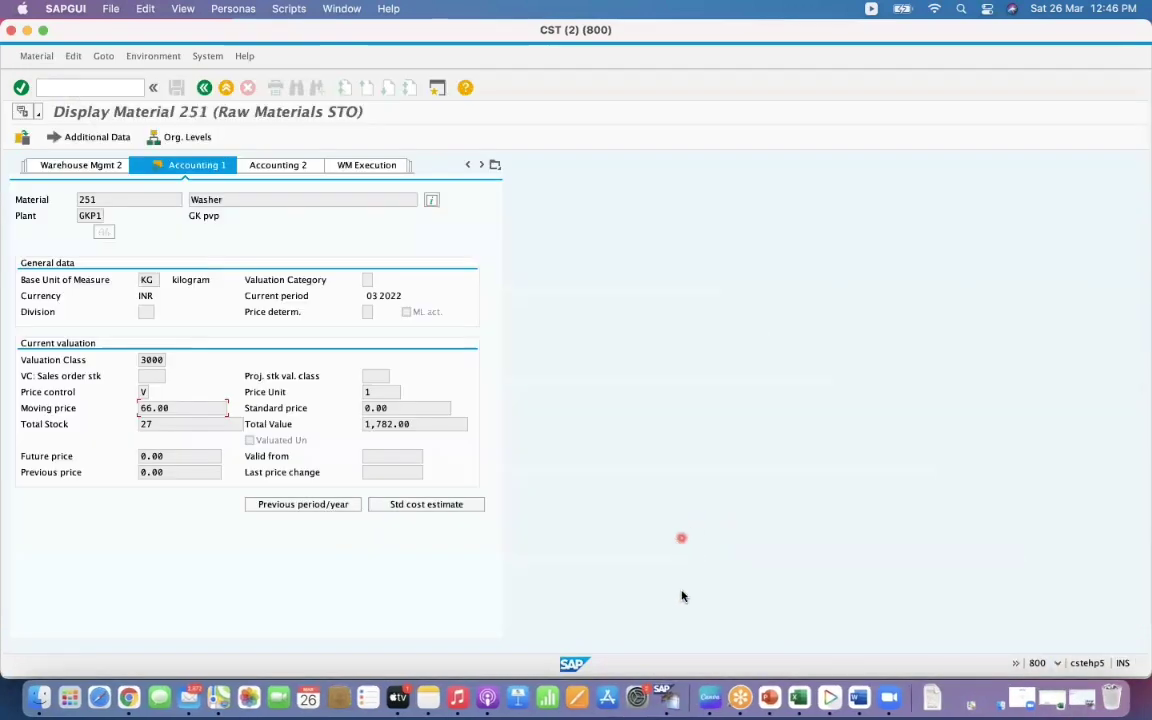
right_click(667, 700)
click(733, 509)
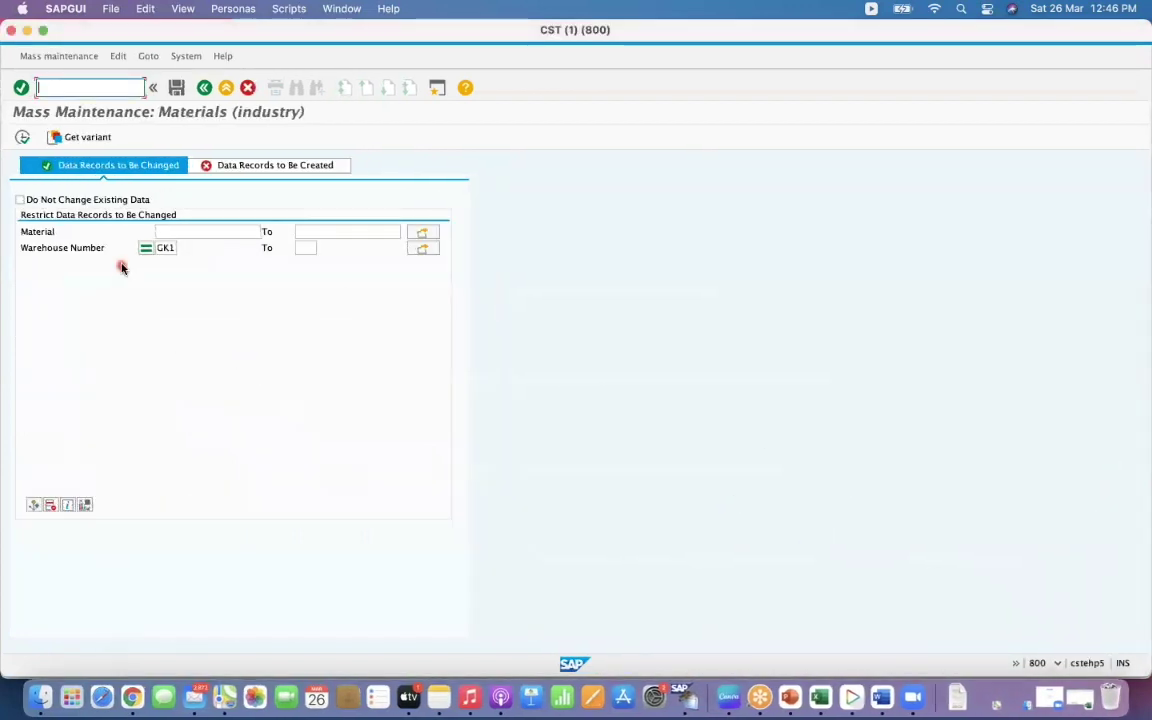
Enter materials 19074, 19234, 19254 and 19255 as a multiple selection and execute.
click(422, 232)
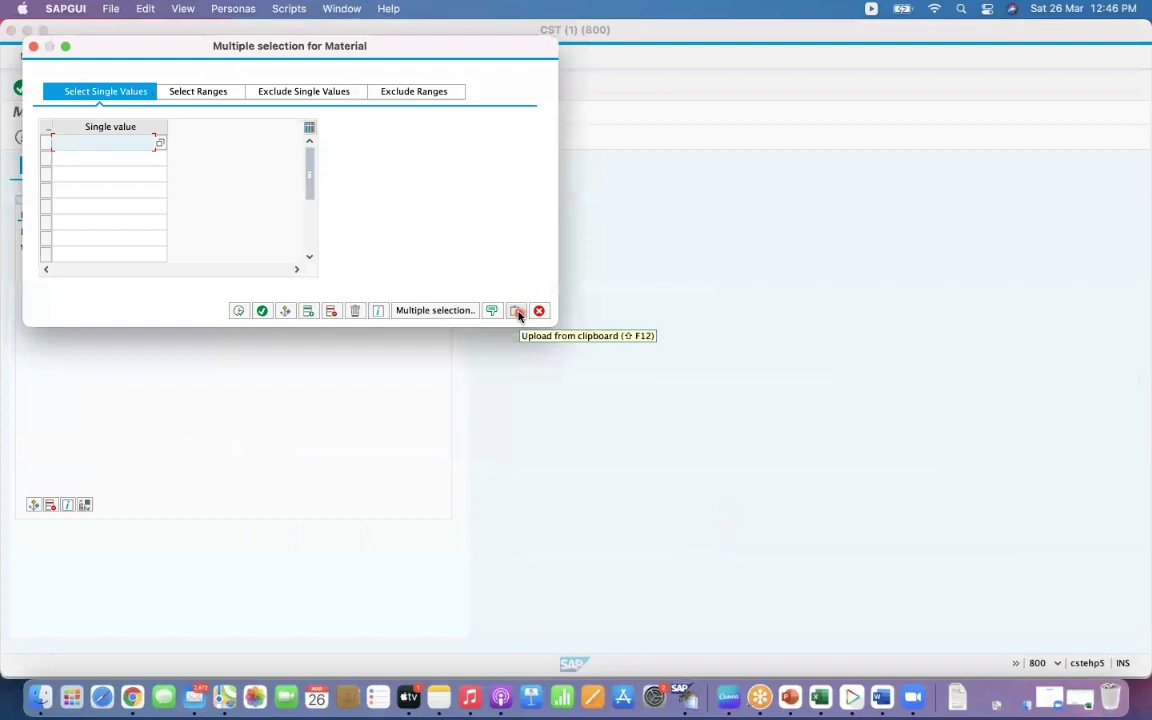
click(517, 311)
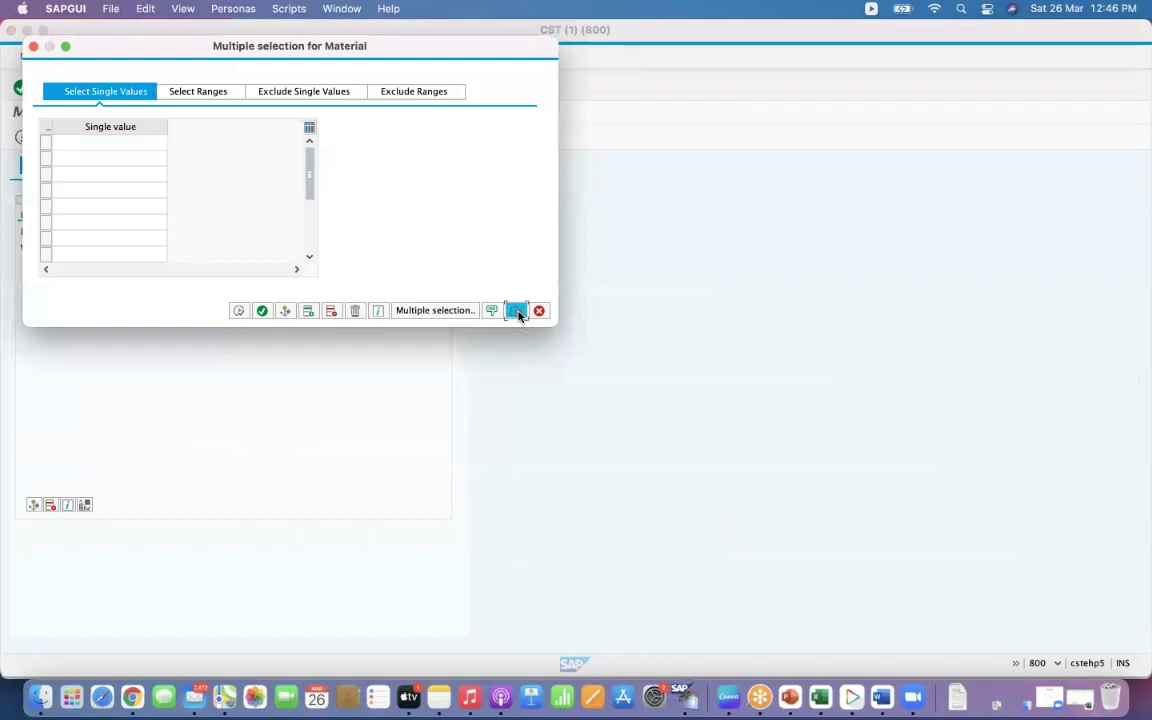
click(239, 311)
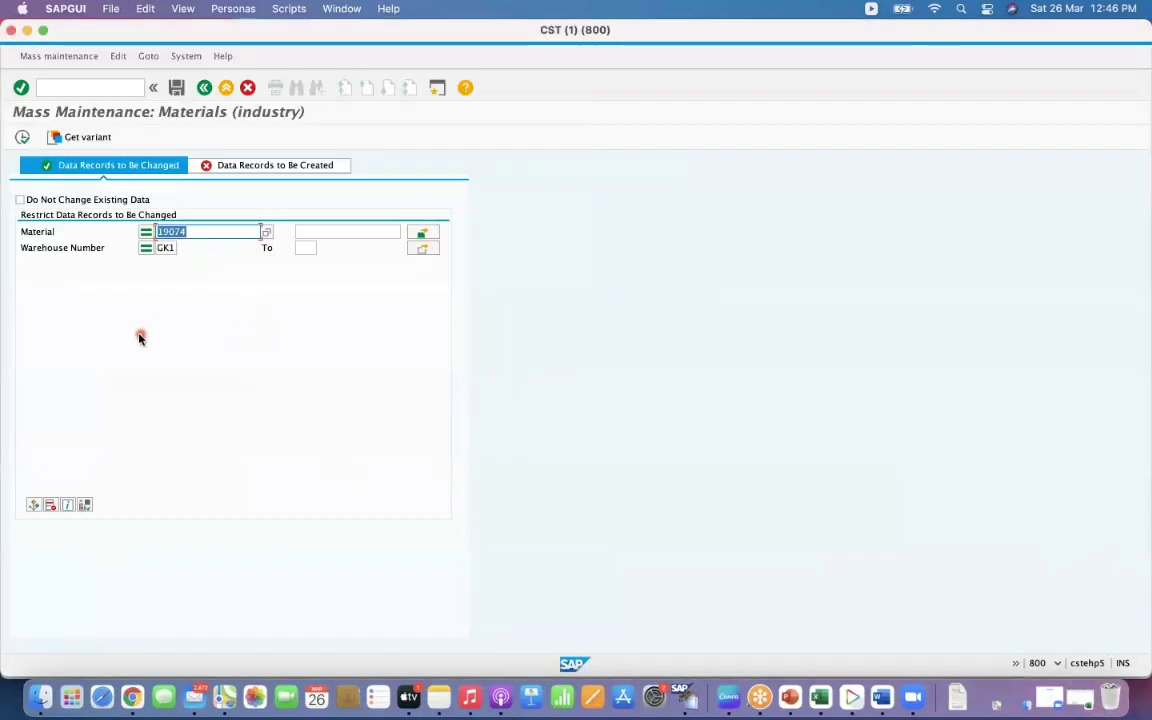
click(22, 138)
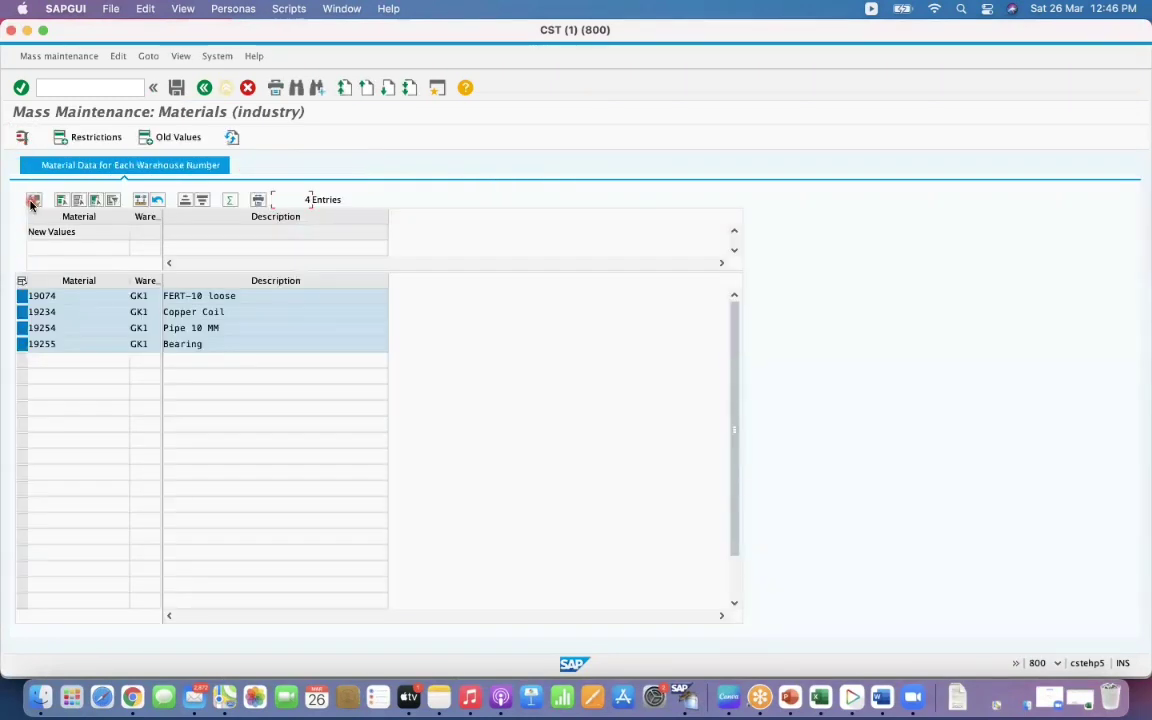
Move the 'Allow addn to stock' field from the pool into the selection criteria and confirm.
click(34, 203)
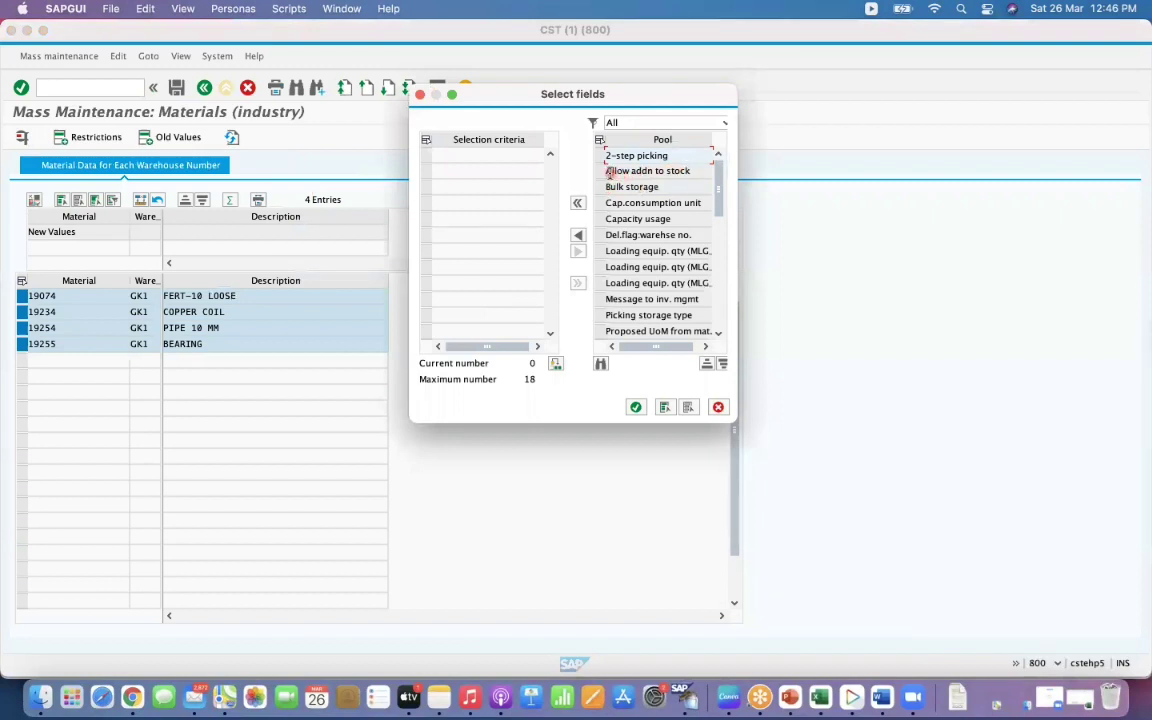
click(609, 171)
click(579, 236)
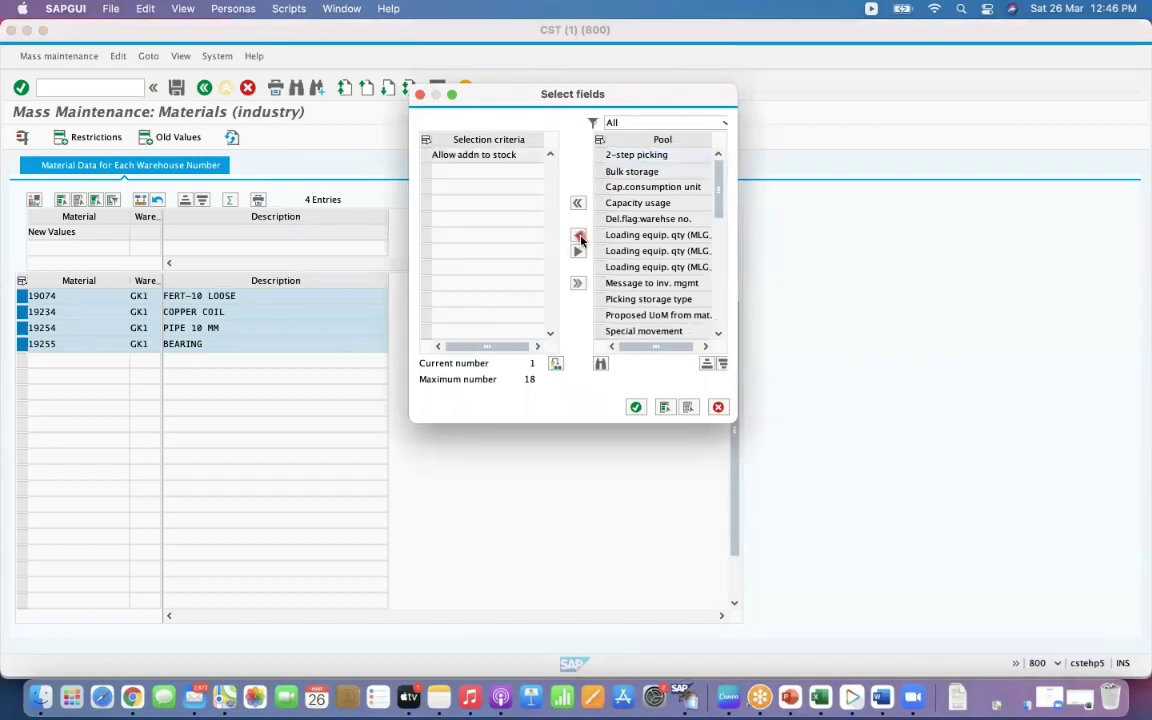
click(635, 407)
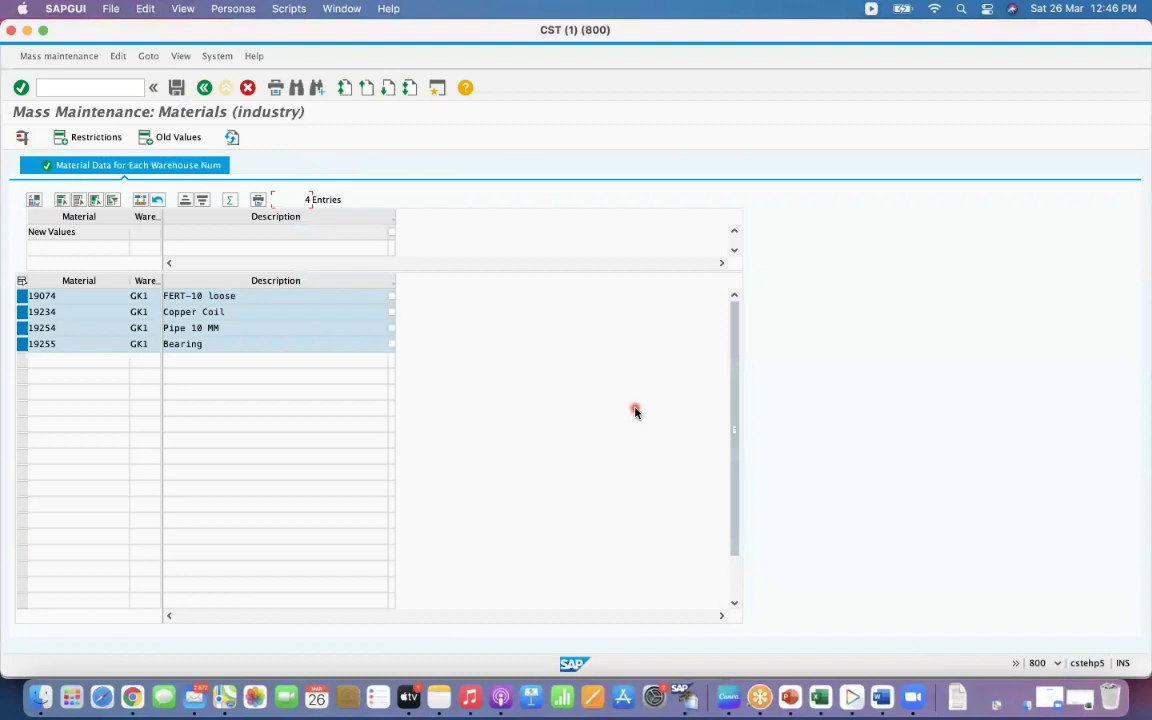
Tick Allow addn to stock as the new value, apply it to all four materials, and save.
click(391, 232)
click(141, 201)
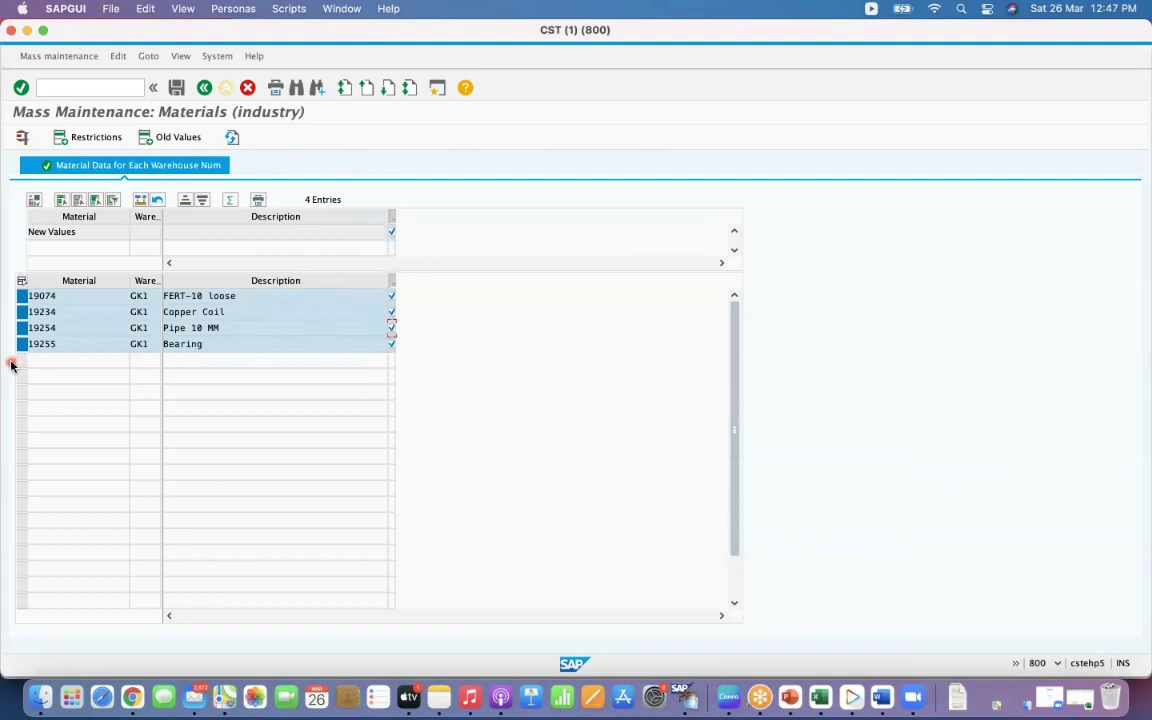
click(175, 94)
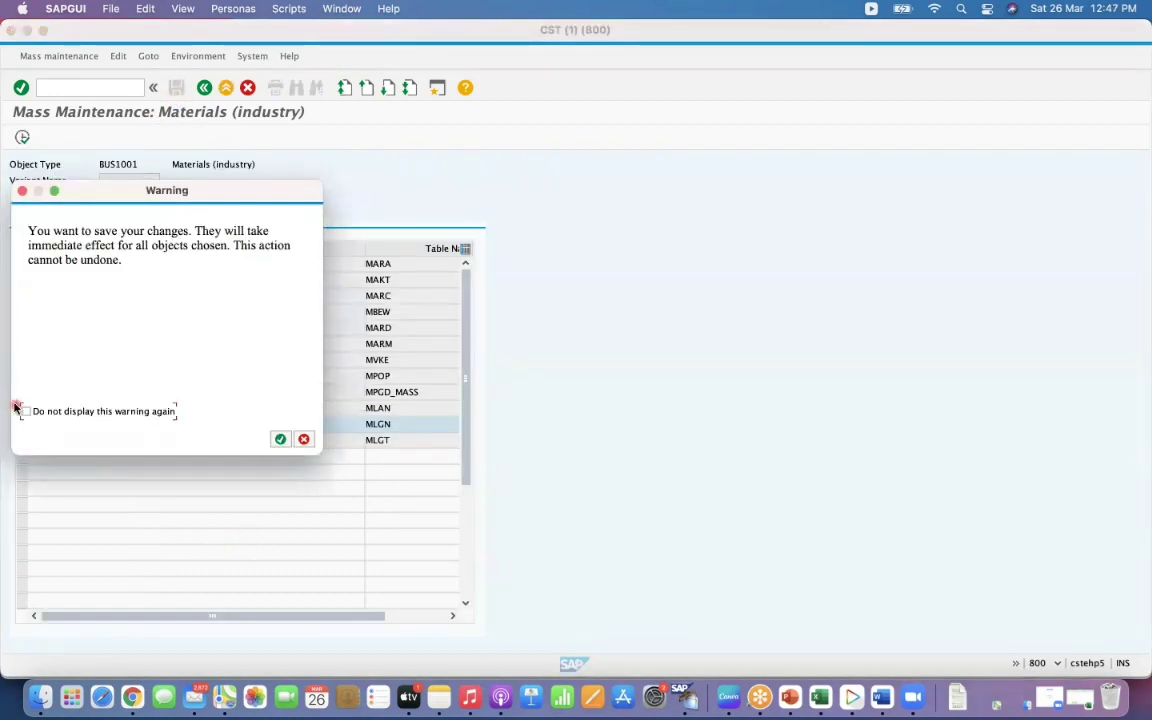
Suppress future save warnings and confirm saving the mass change.
click(24, 411)
click(280, 439)
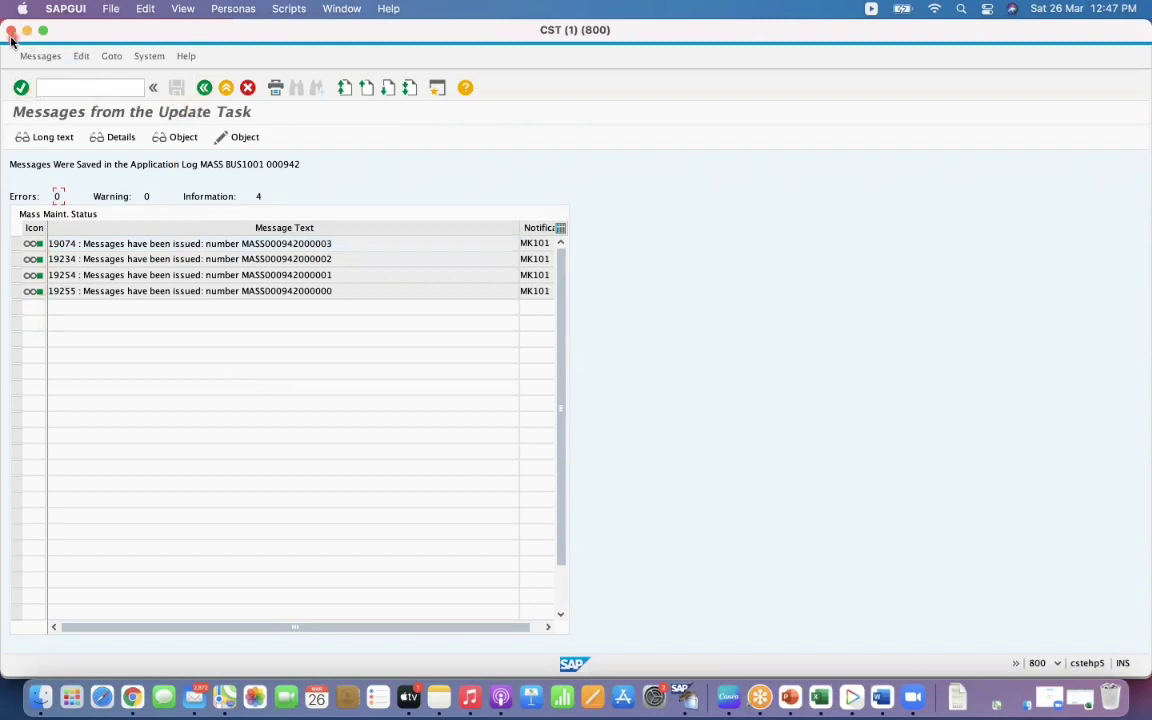
Close the CST (1) update messages and CST (2) Material 251 display windows.
click(11, 31)
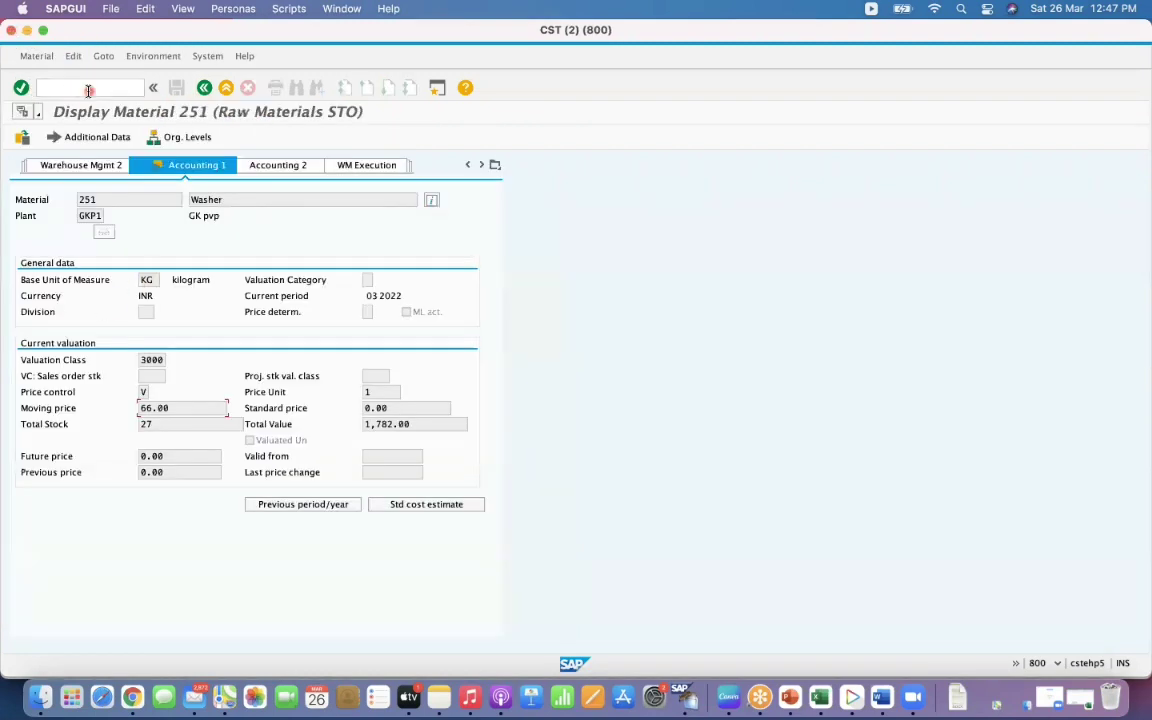
click(9, 32)
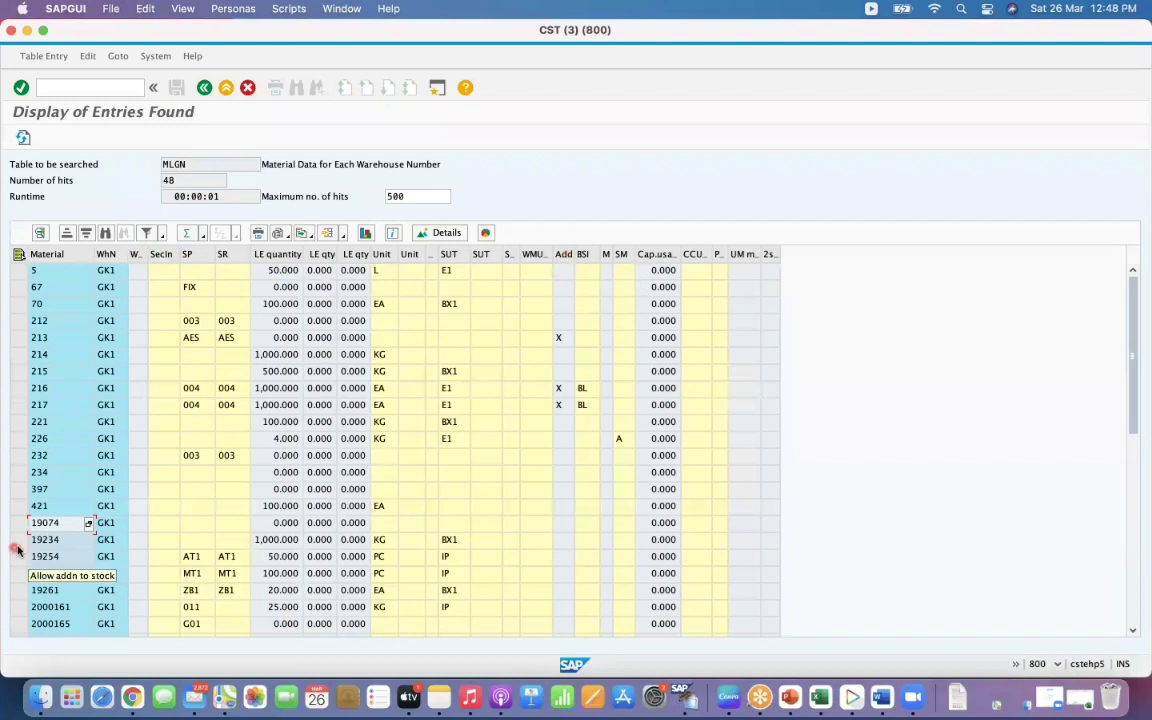
Refresh the MLGN list and select rows 19074 through 19255 to check their Add flag X.
click(23, 138)
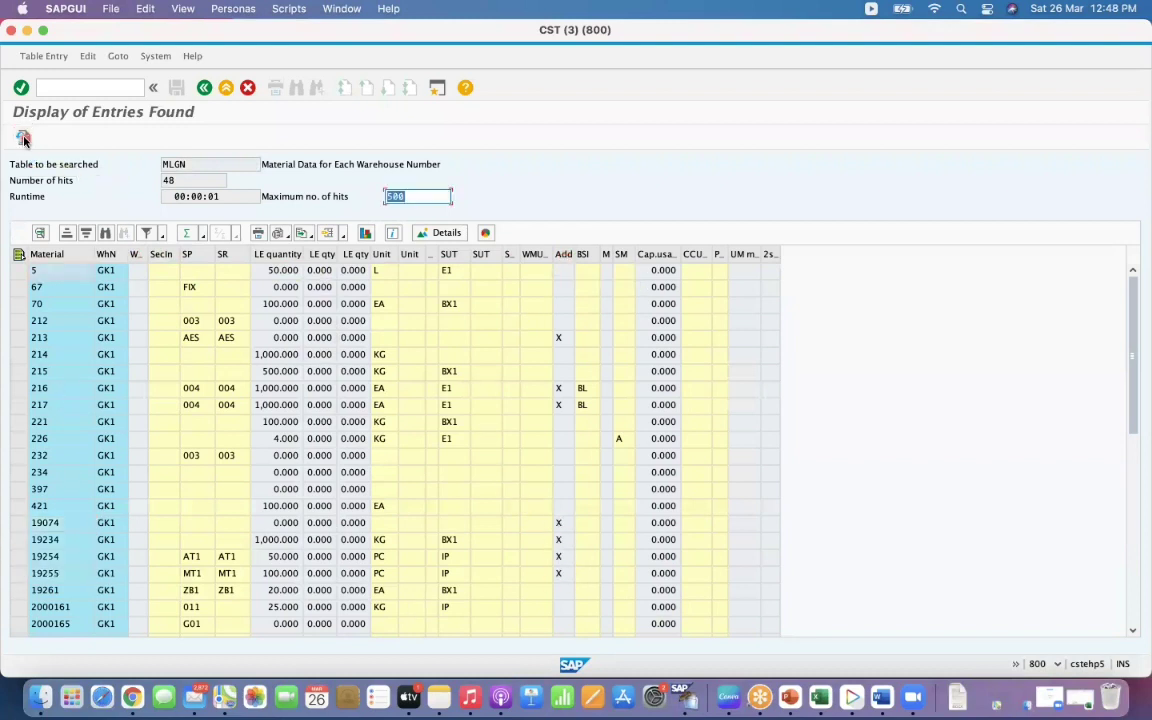
click(20, 524)
drag(20, 528, 43, 580)
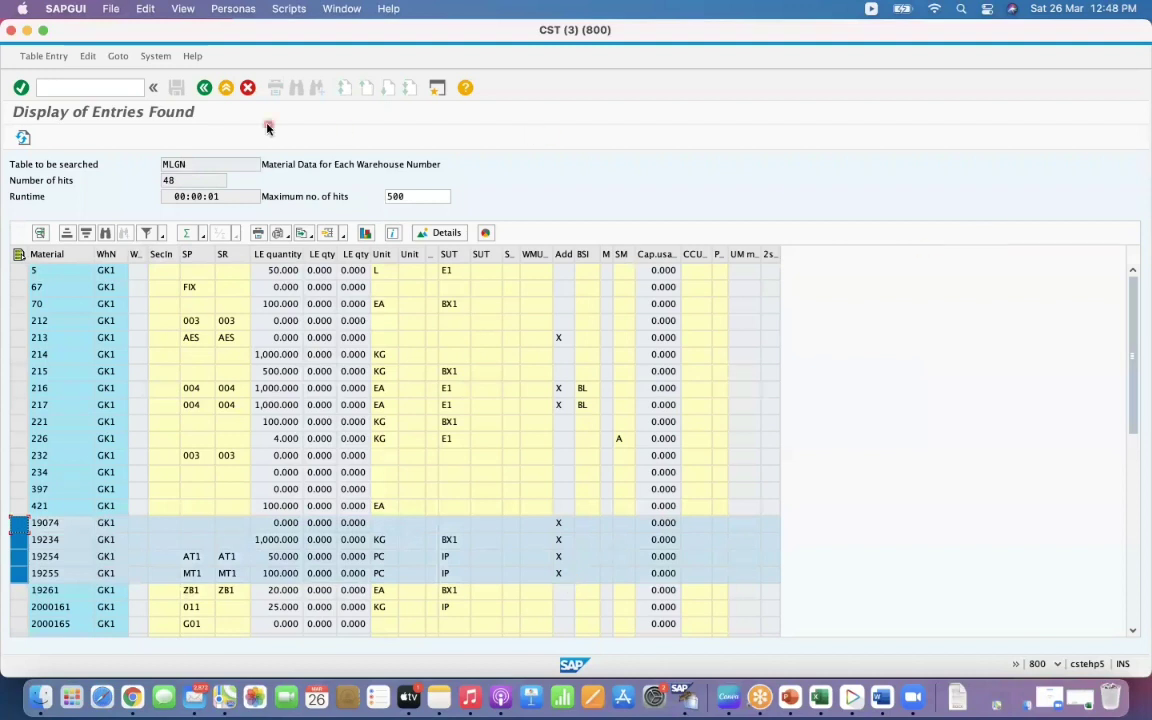
click(109, 91)
Return to the main menu with /N, then log off with /NEX.
text(/N)
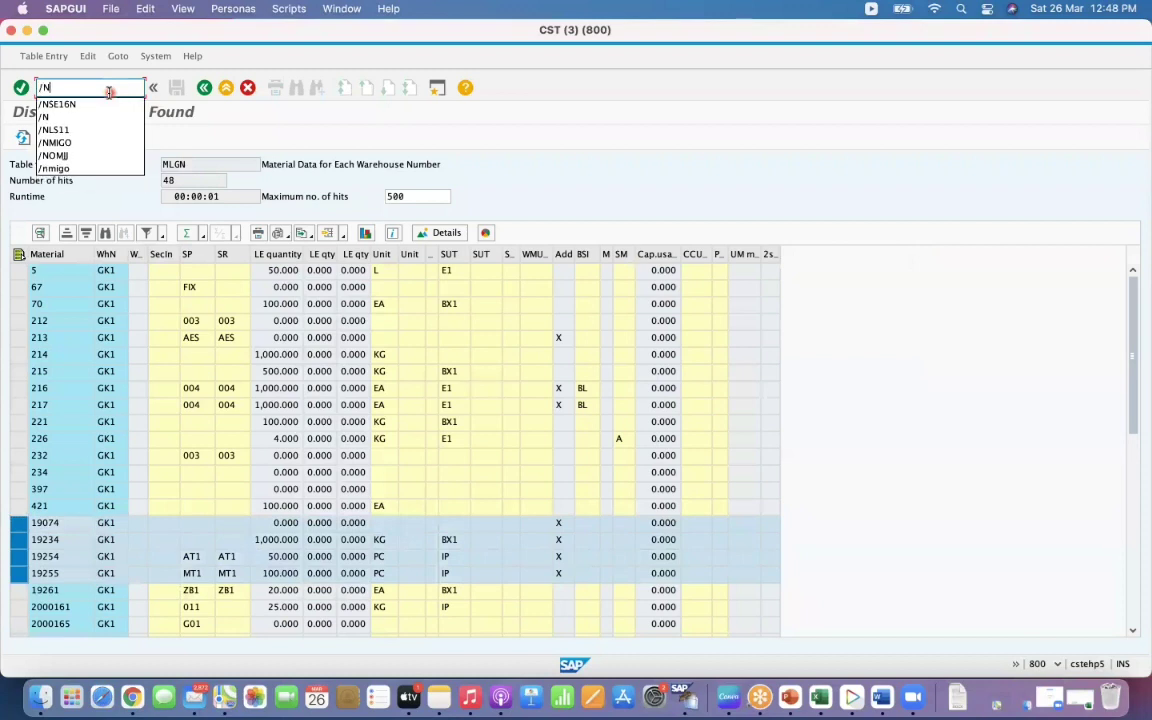
key(Return)
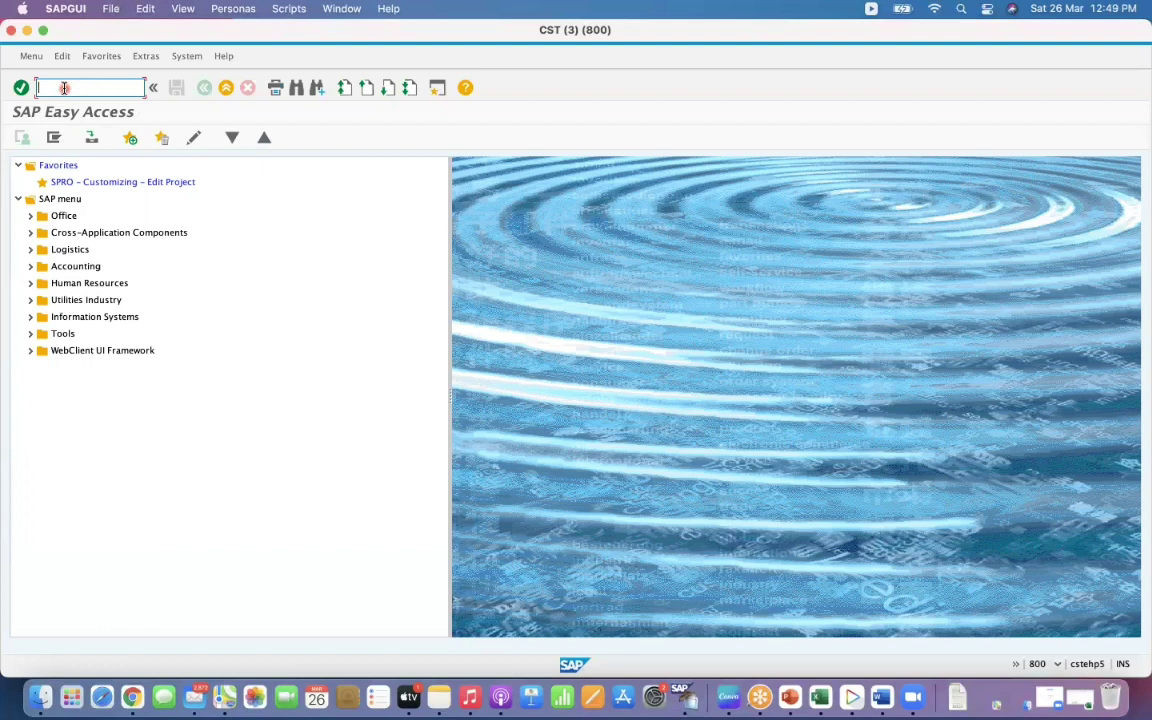
text(/)
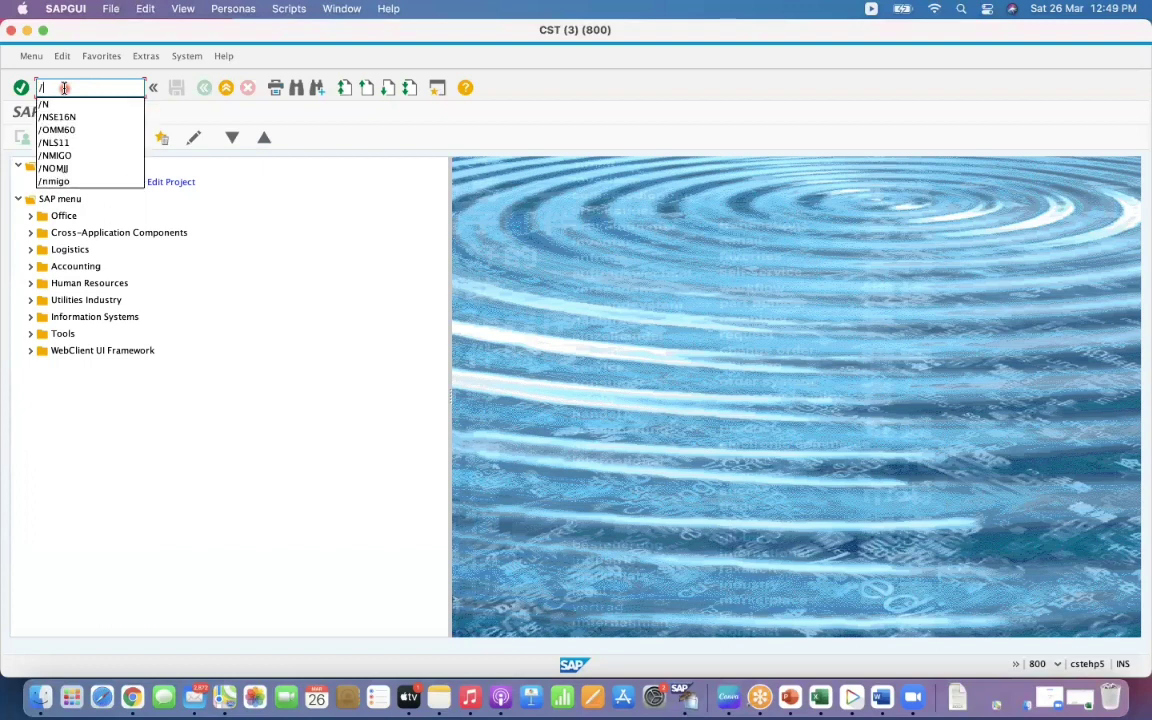
text(NEX)
key(Return)
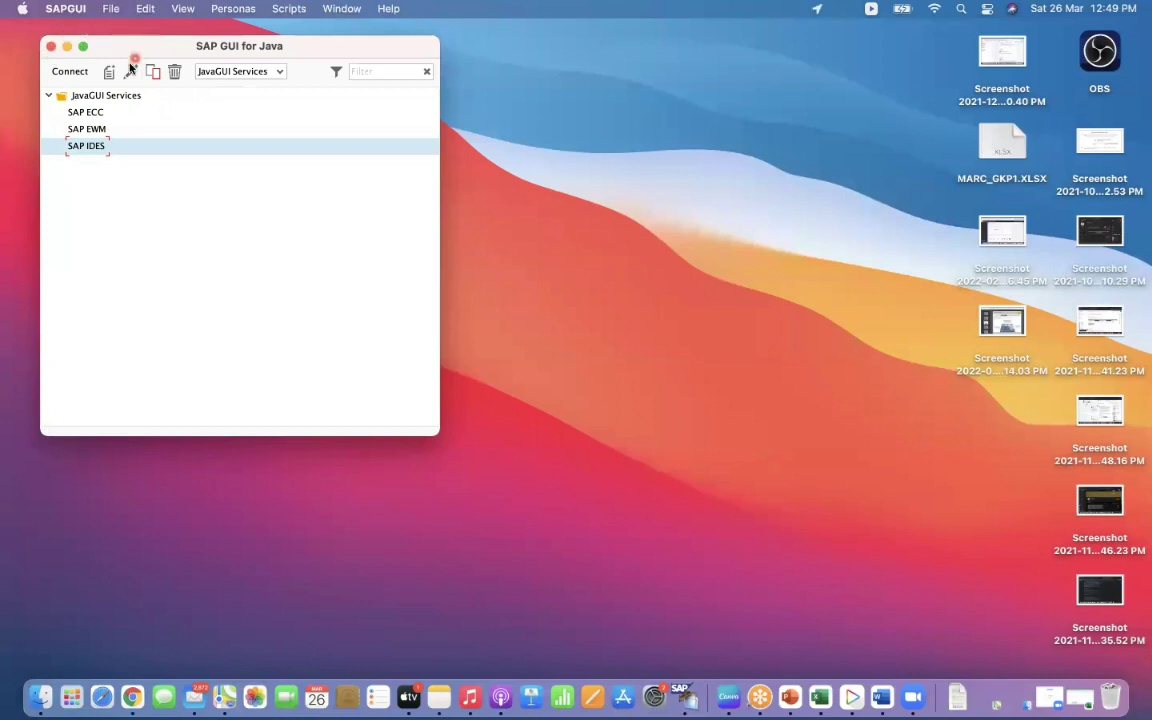
click(280, 76)
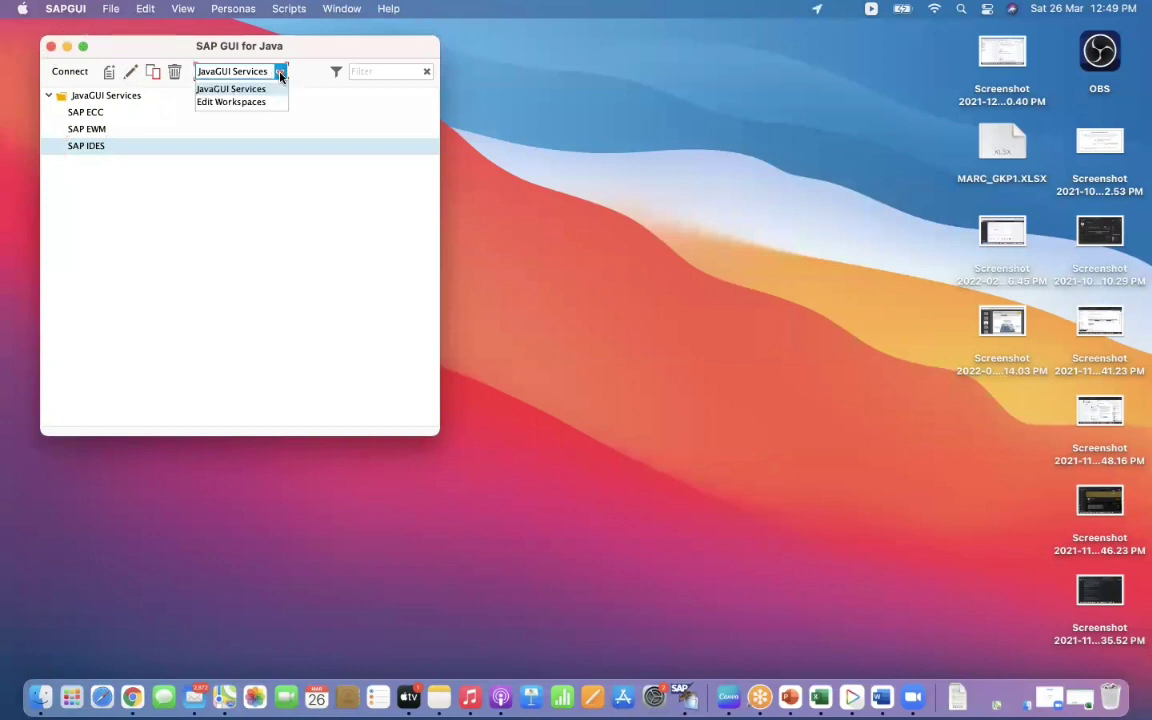
click(280, 76)
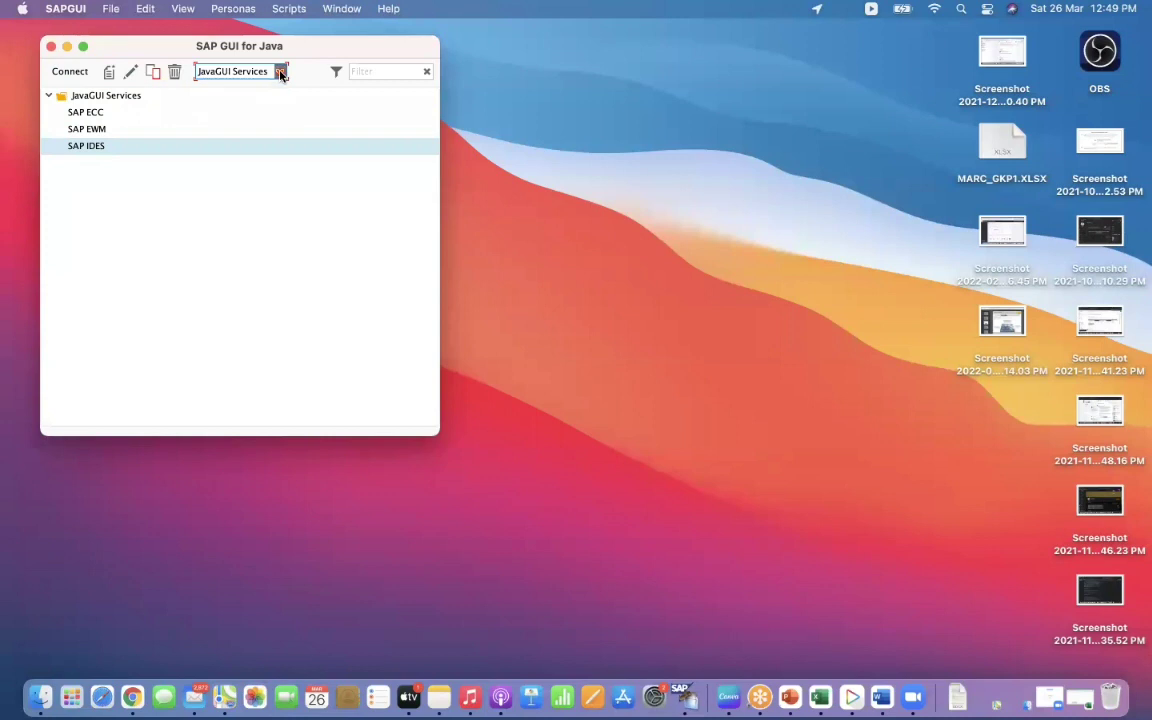
click(133, 75)
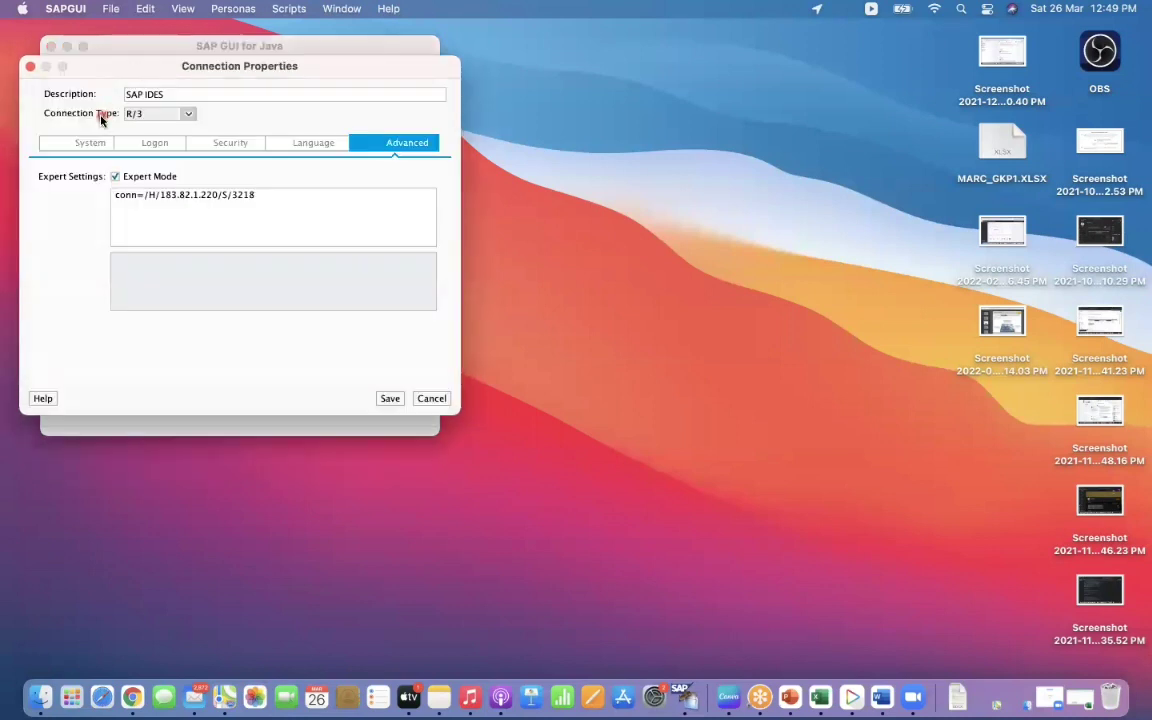
click(432, 398)
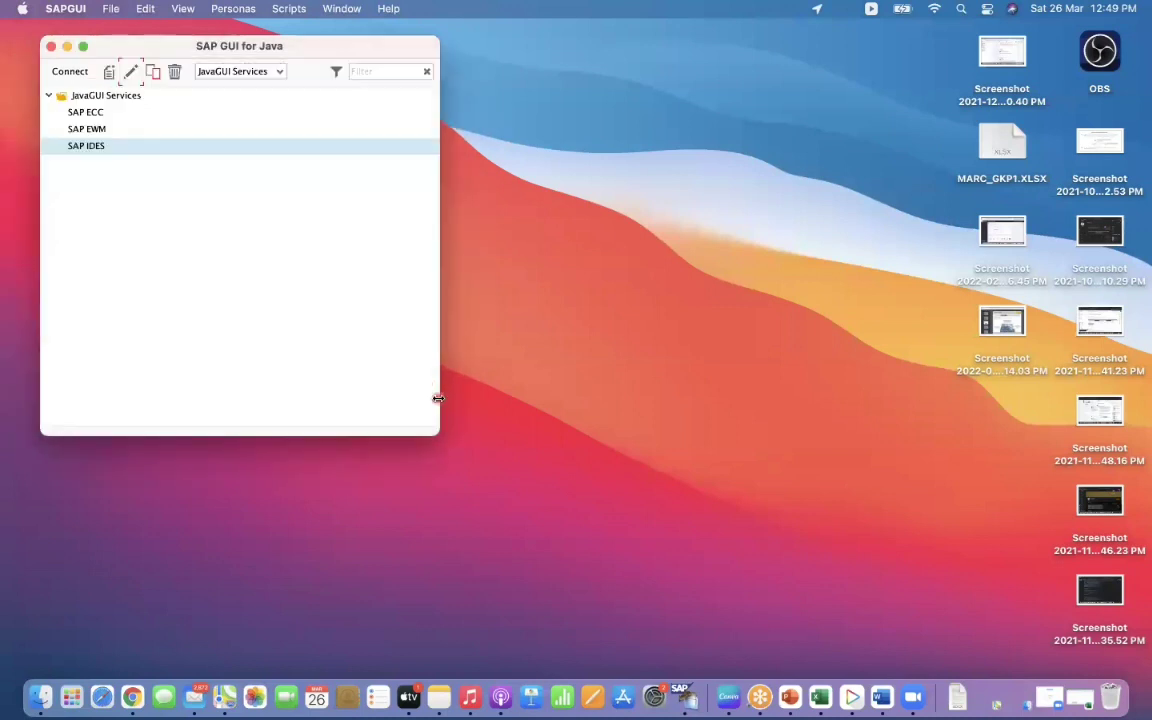